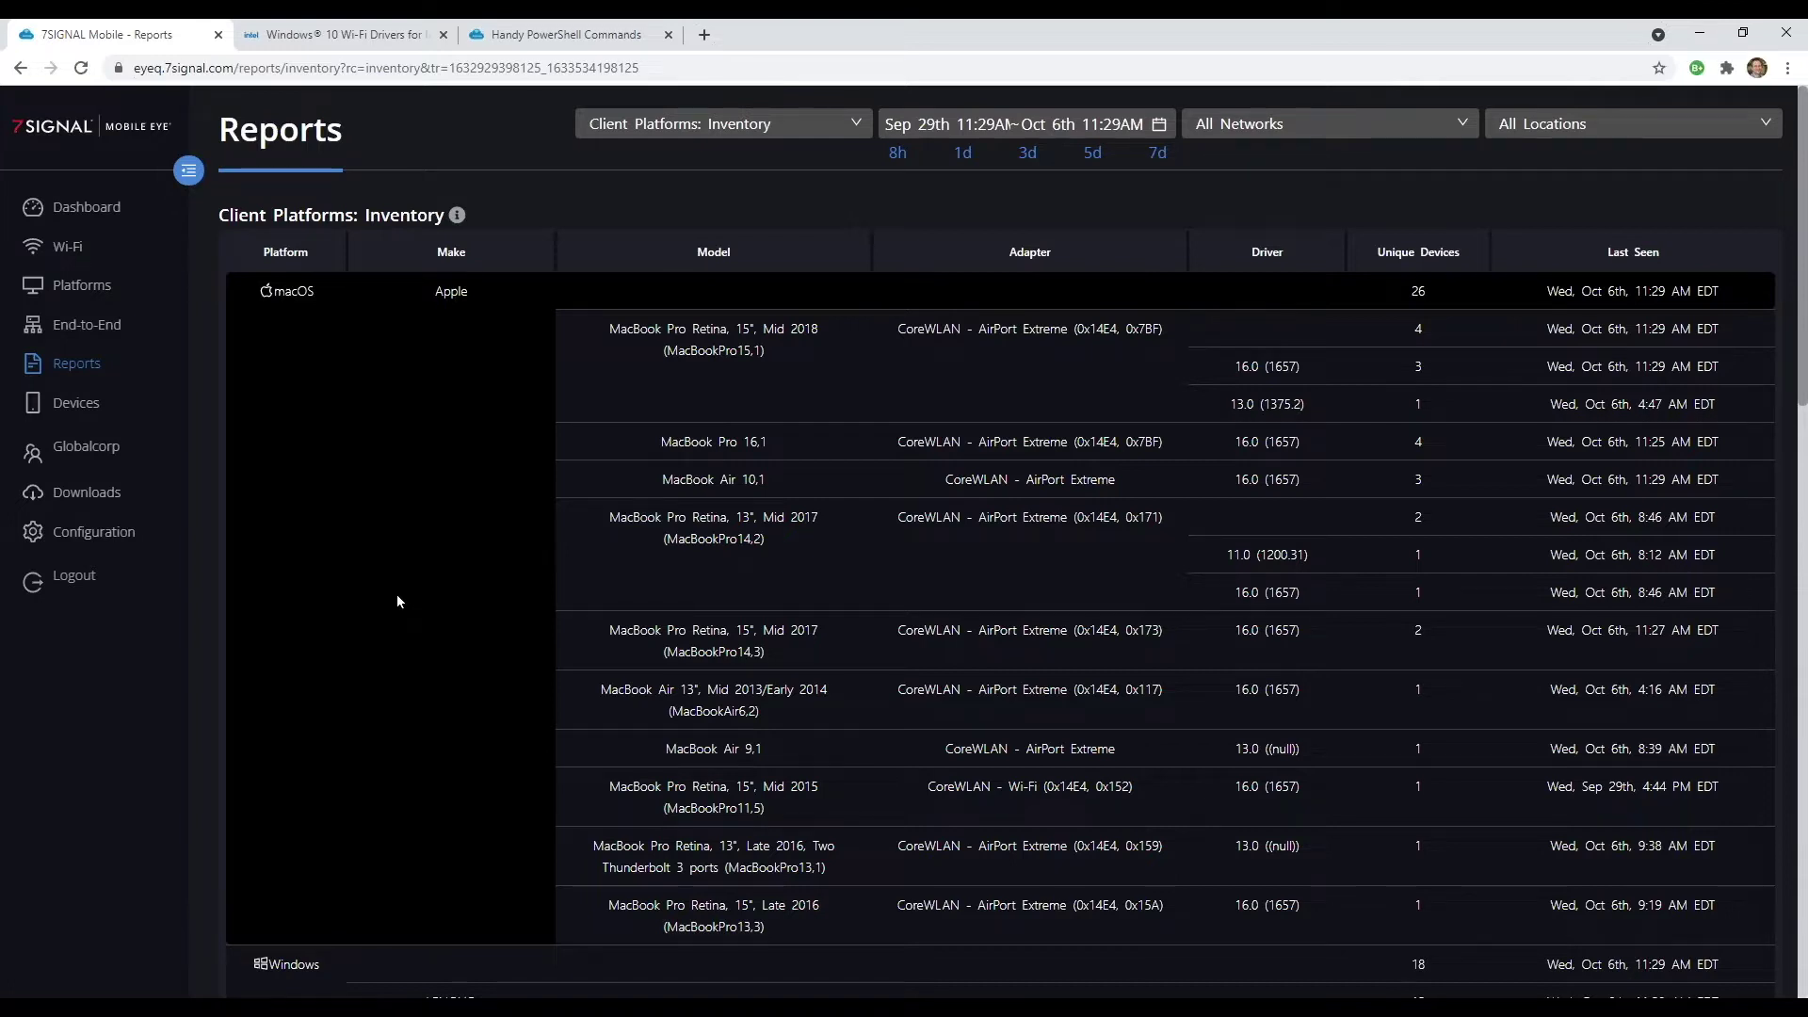
# Step: Examine the models, adapters and driver versions of the macOS and Windows devices in the Client Platforms: Inventory report
pyautogui.scroll(-1, 398, 601)
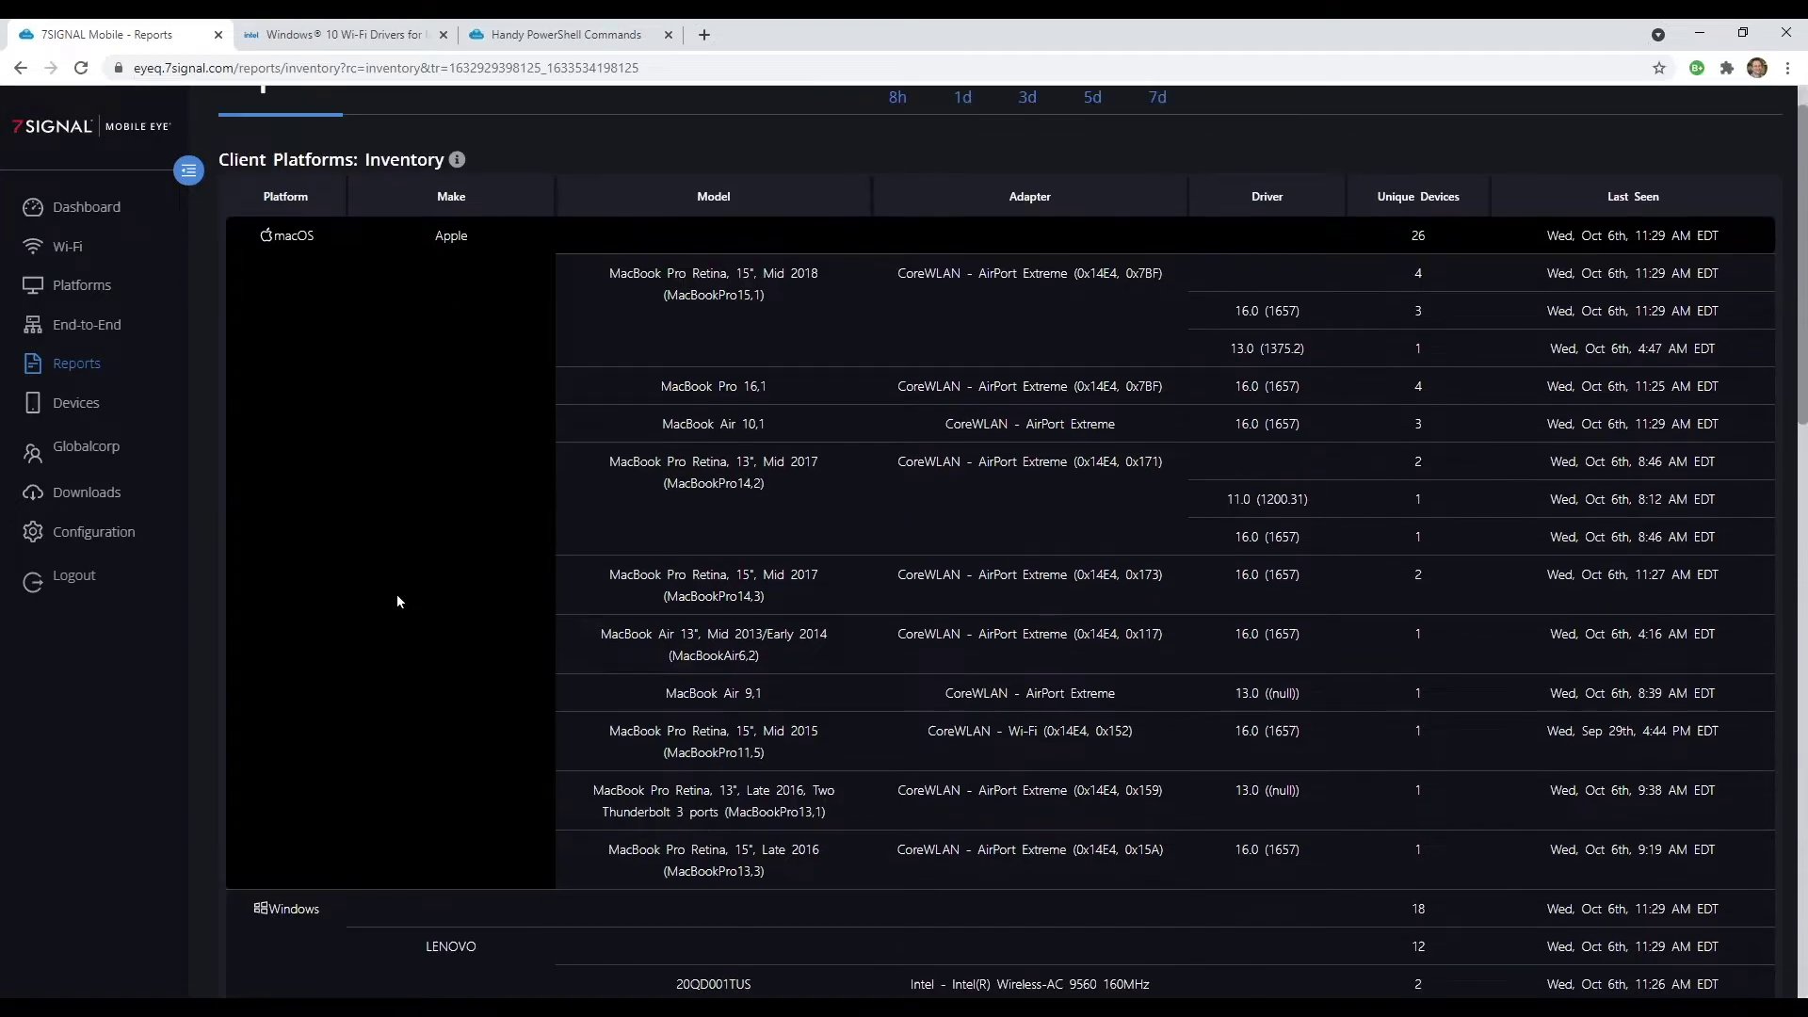
pyautogui.scroll(1, 424, 528)
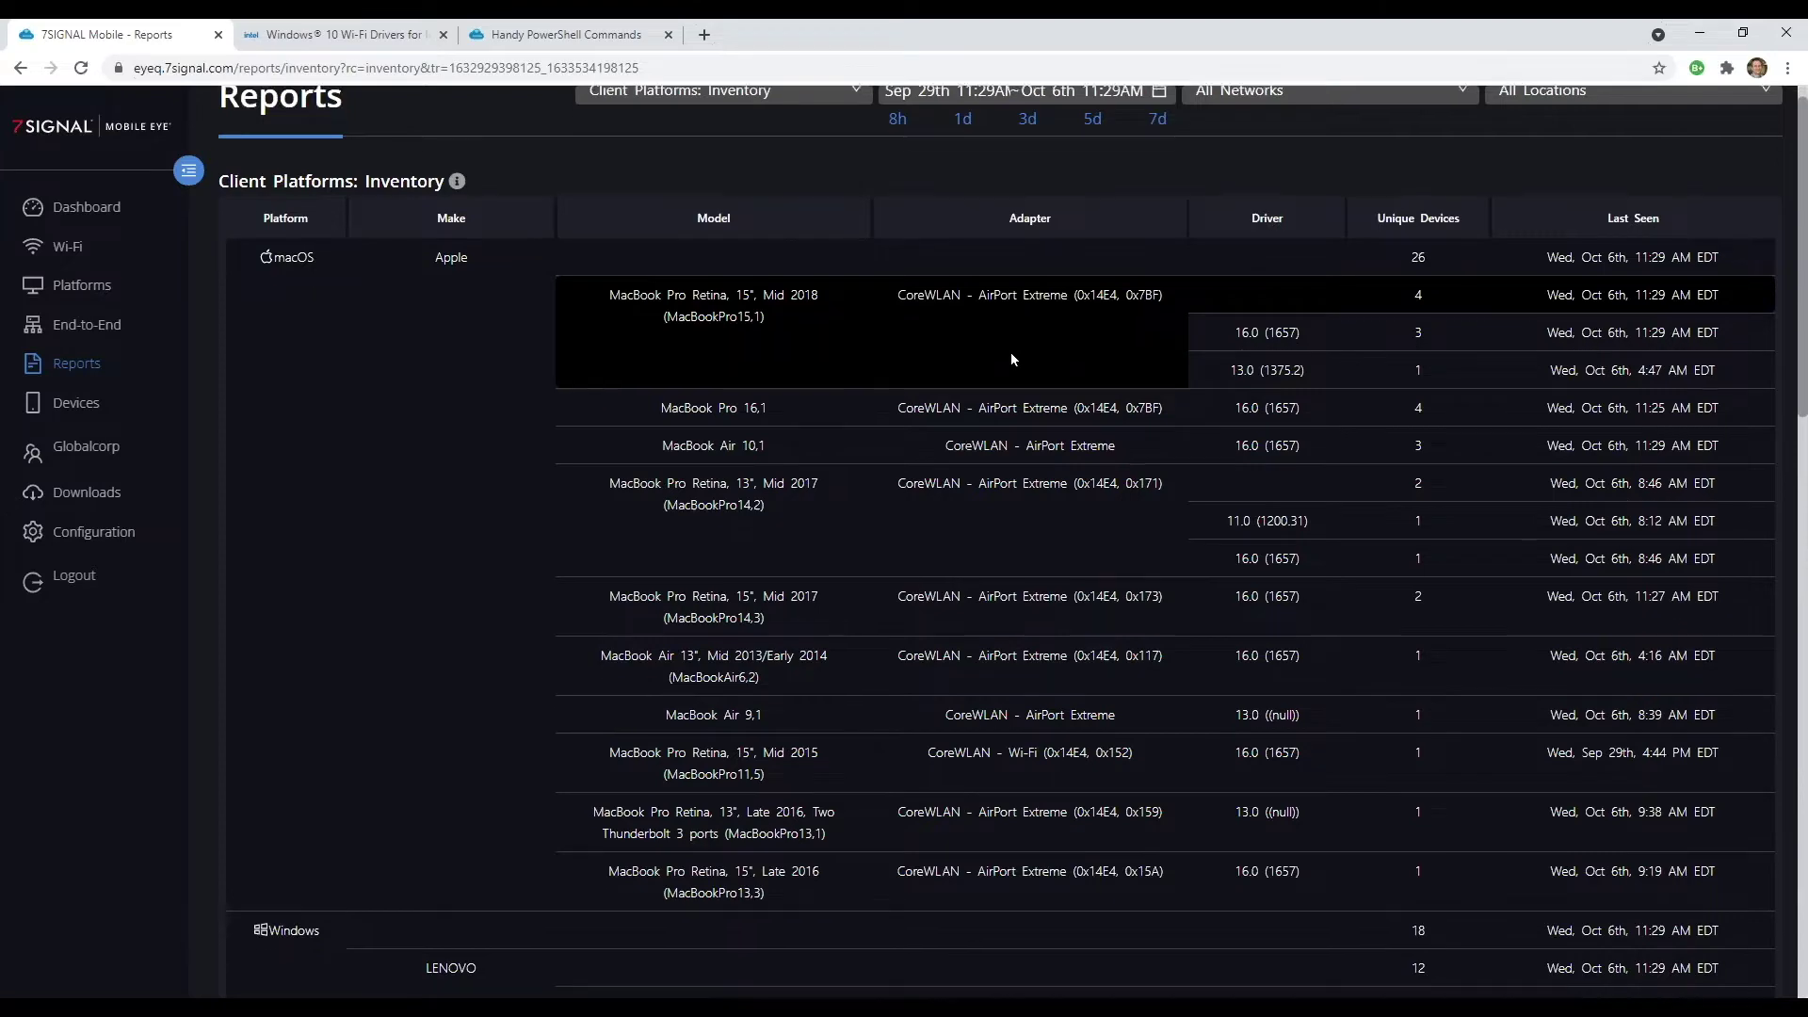
pyautogui.scroll(-2, 1009, 358)
pyautogui.scroll(-5, 502, 578)
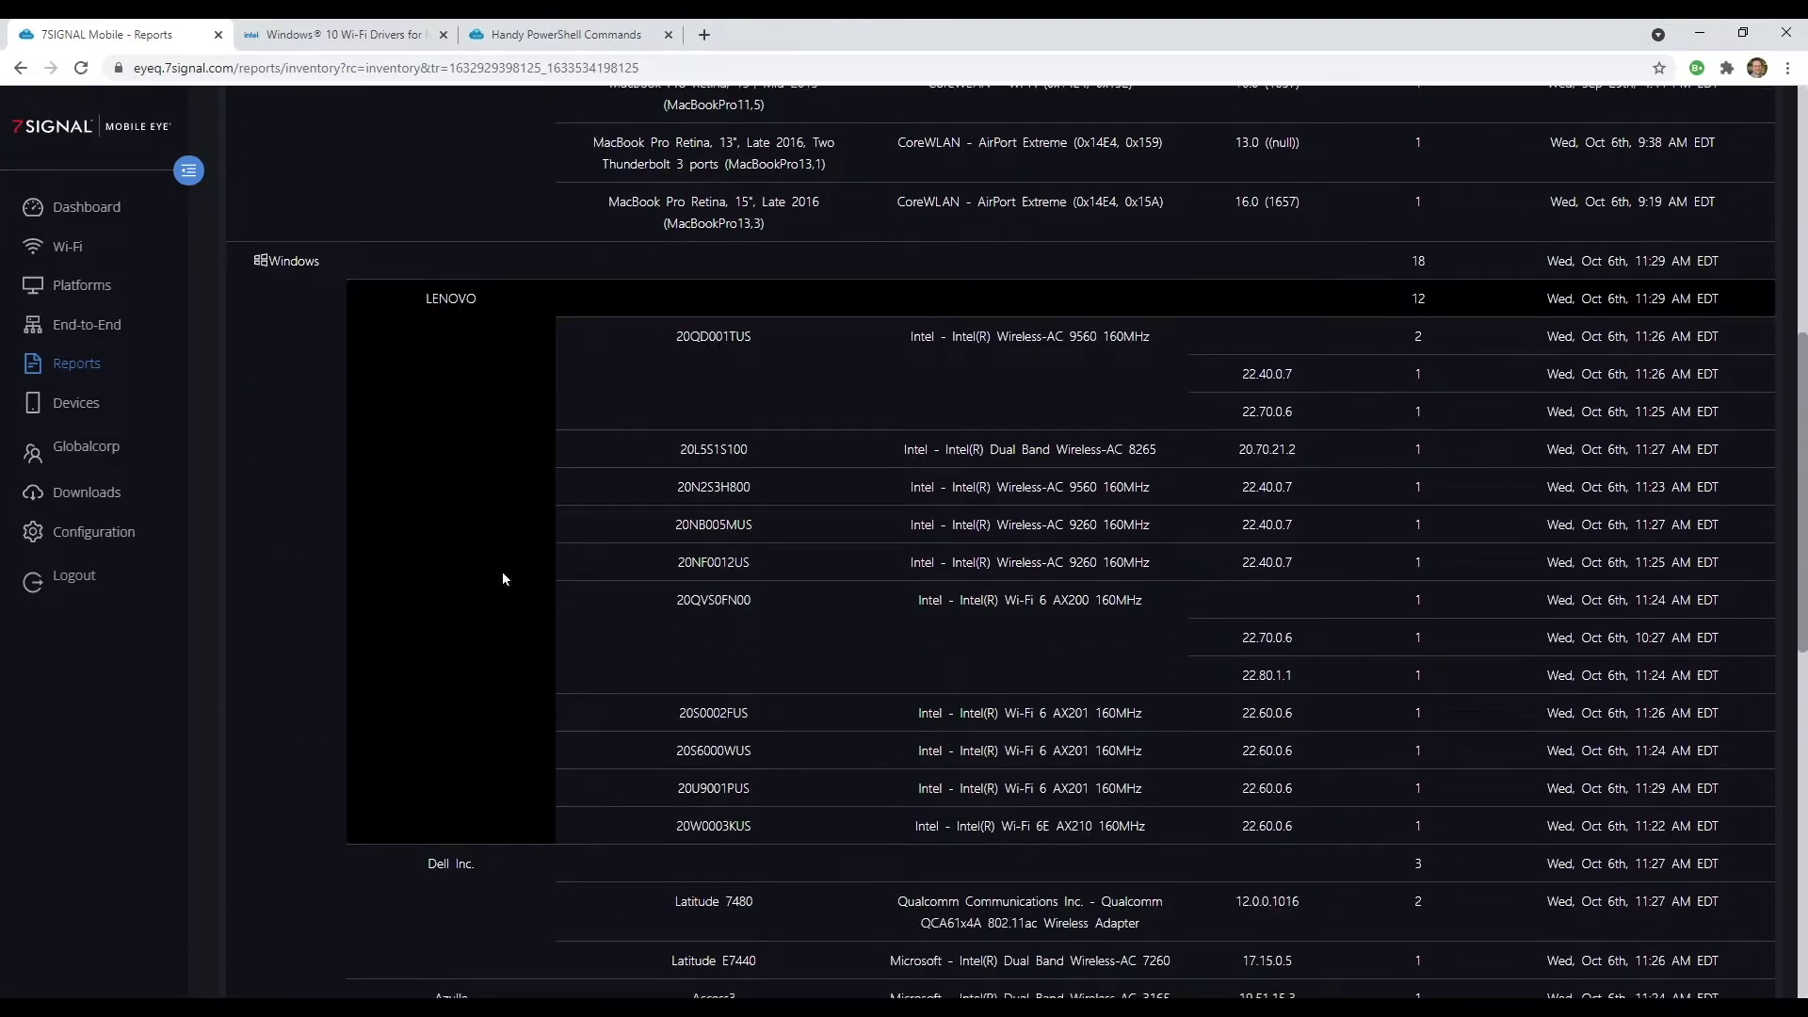
pyautogui.scroll(-1, 502, 579)
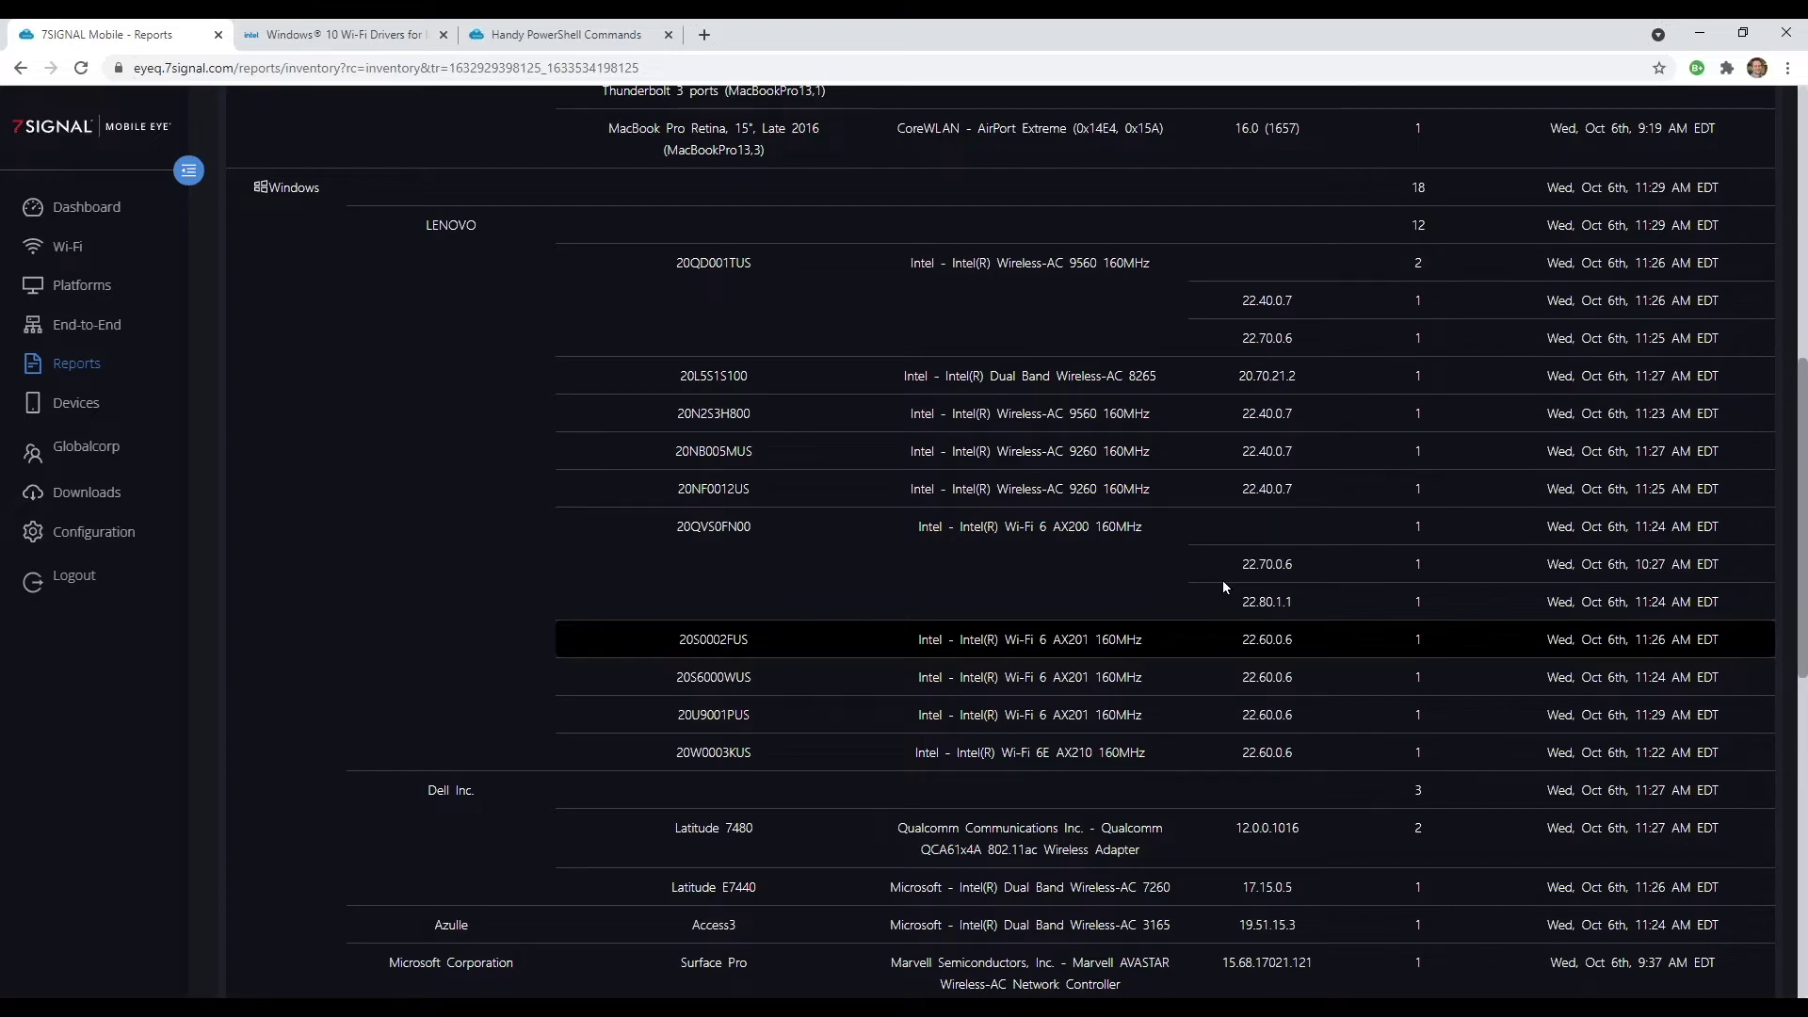
pyautogui.scroll(8, 448, 503)
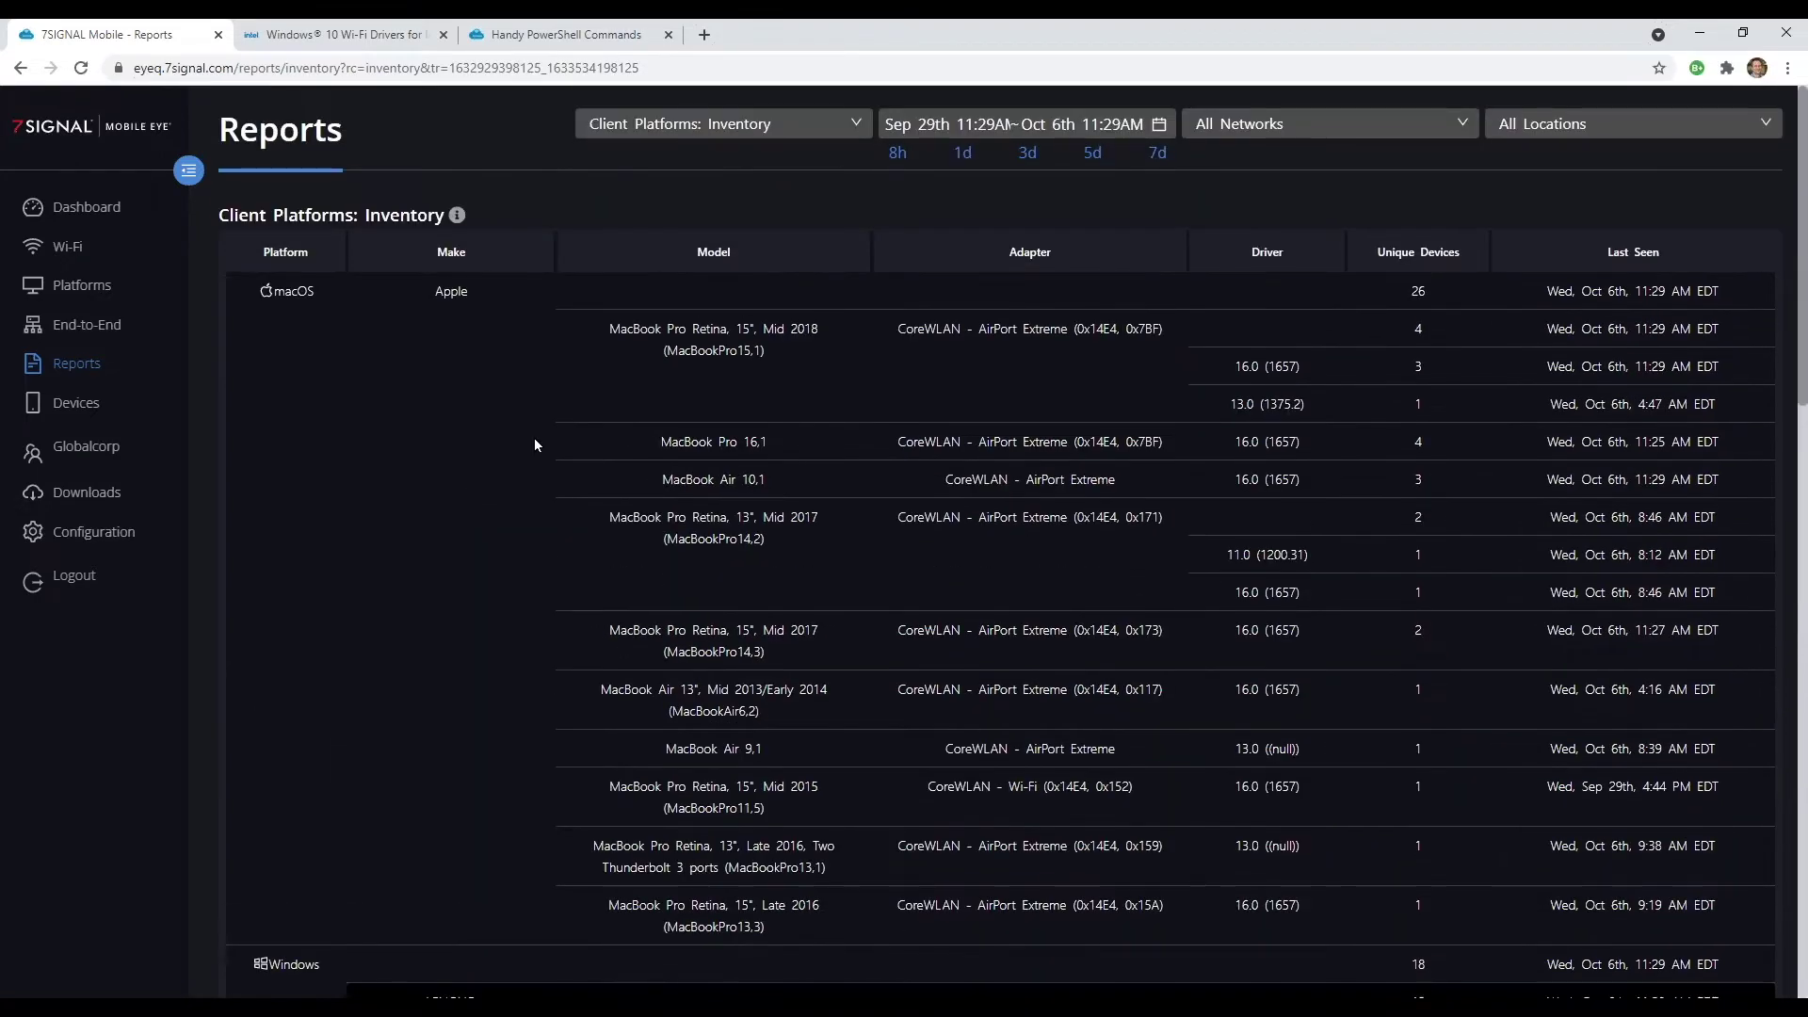
# Step: Open the Client Adapters: Roaming Problems report and sort it by adapter in descending order to review the Intel entries
pyautogui.click(732, 133)
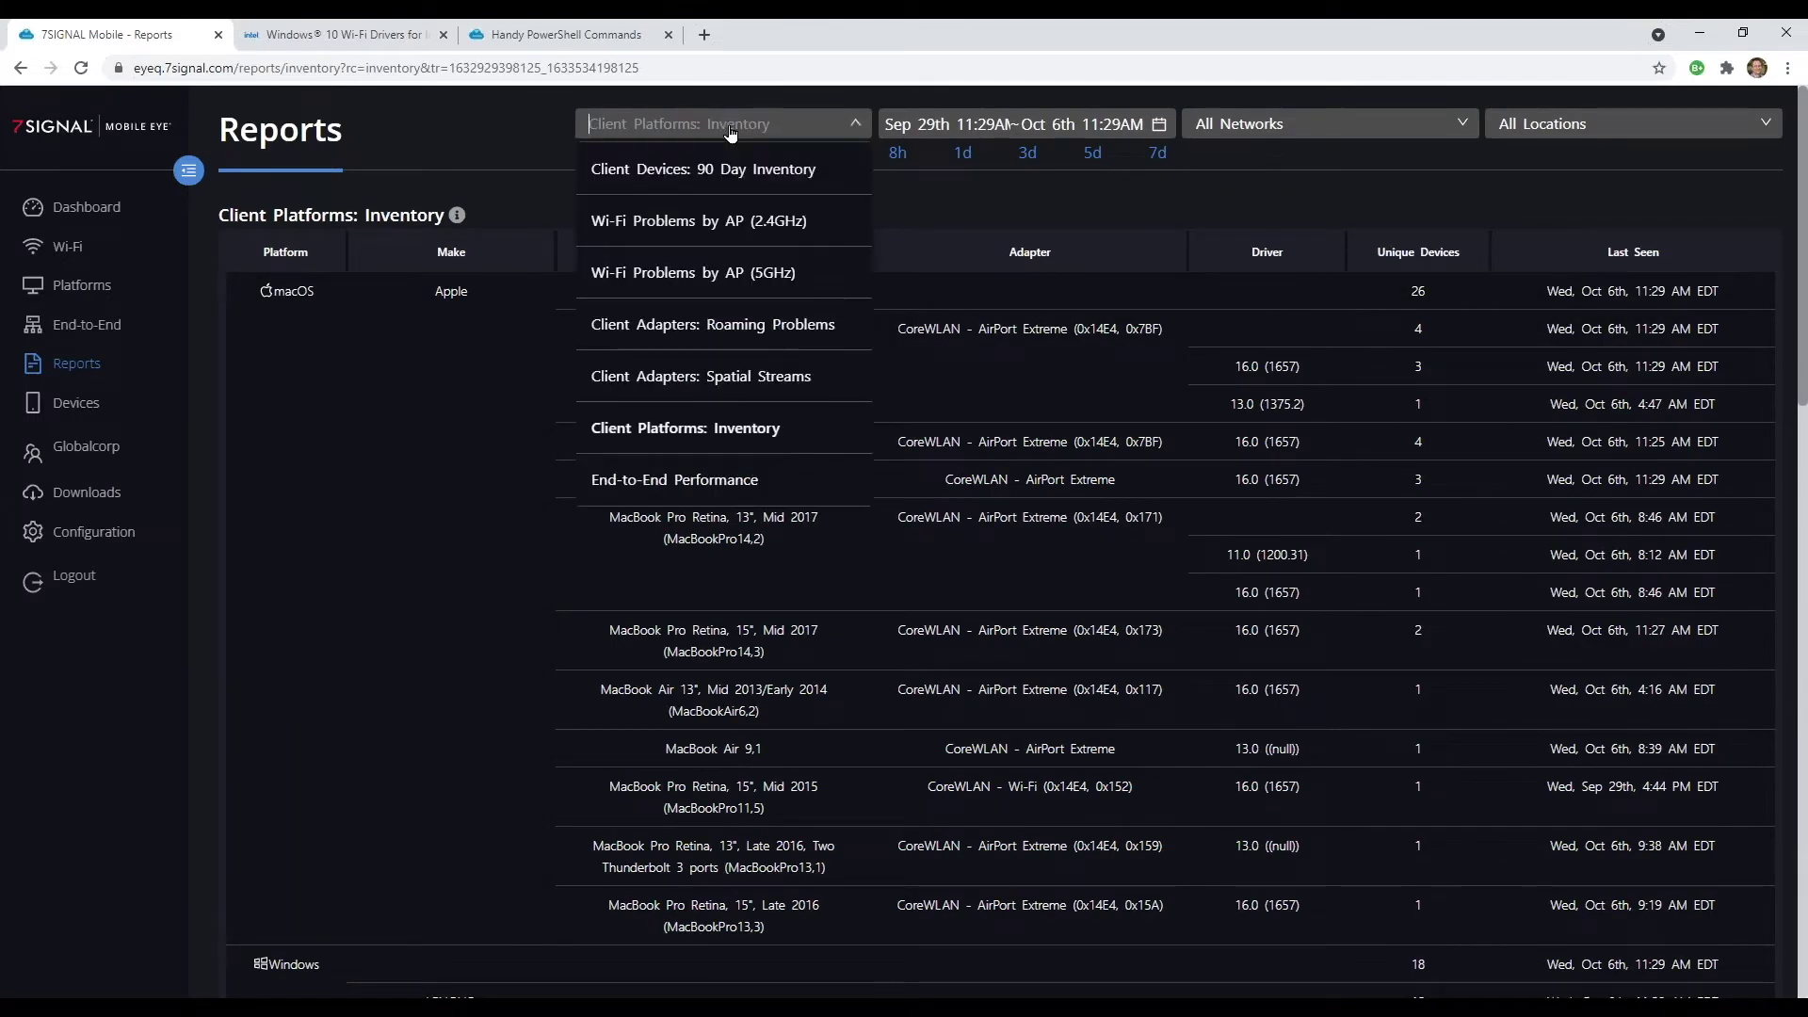
pyautogui.click(744, 328)
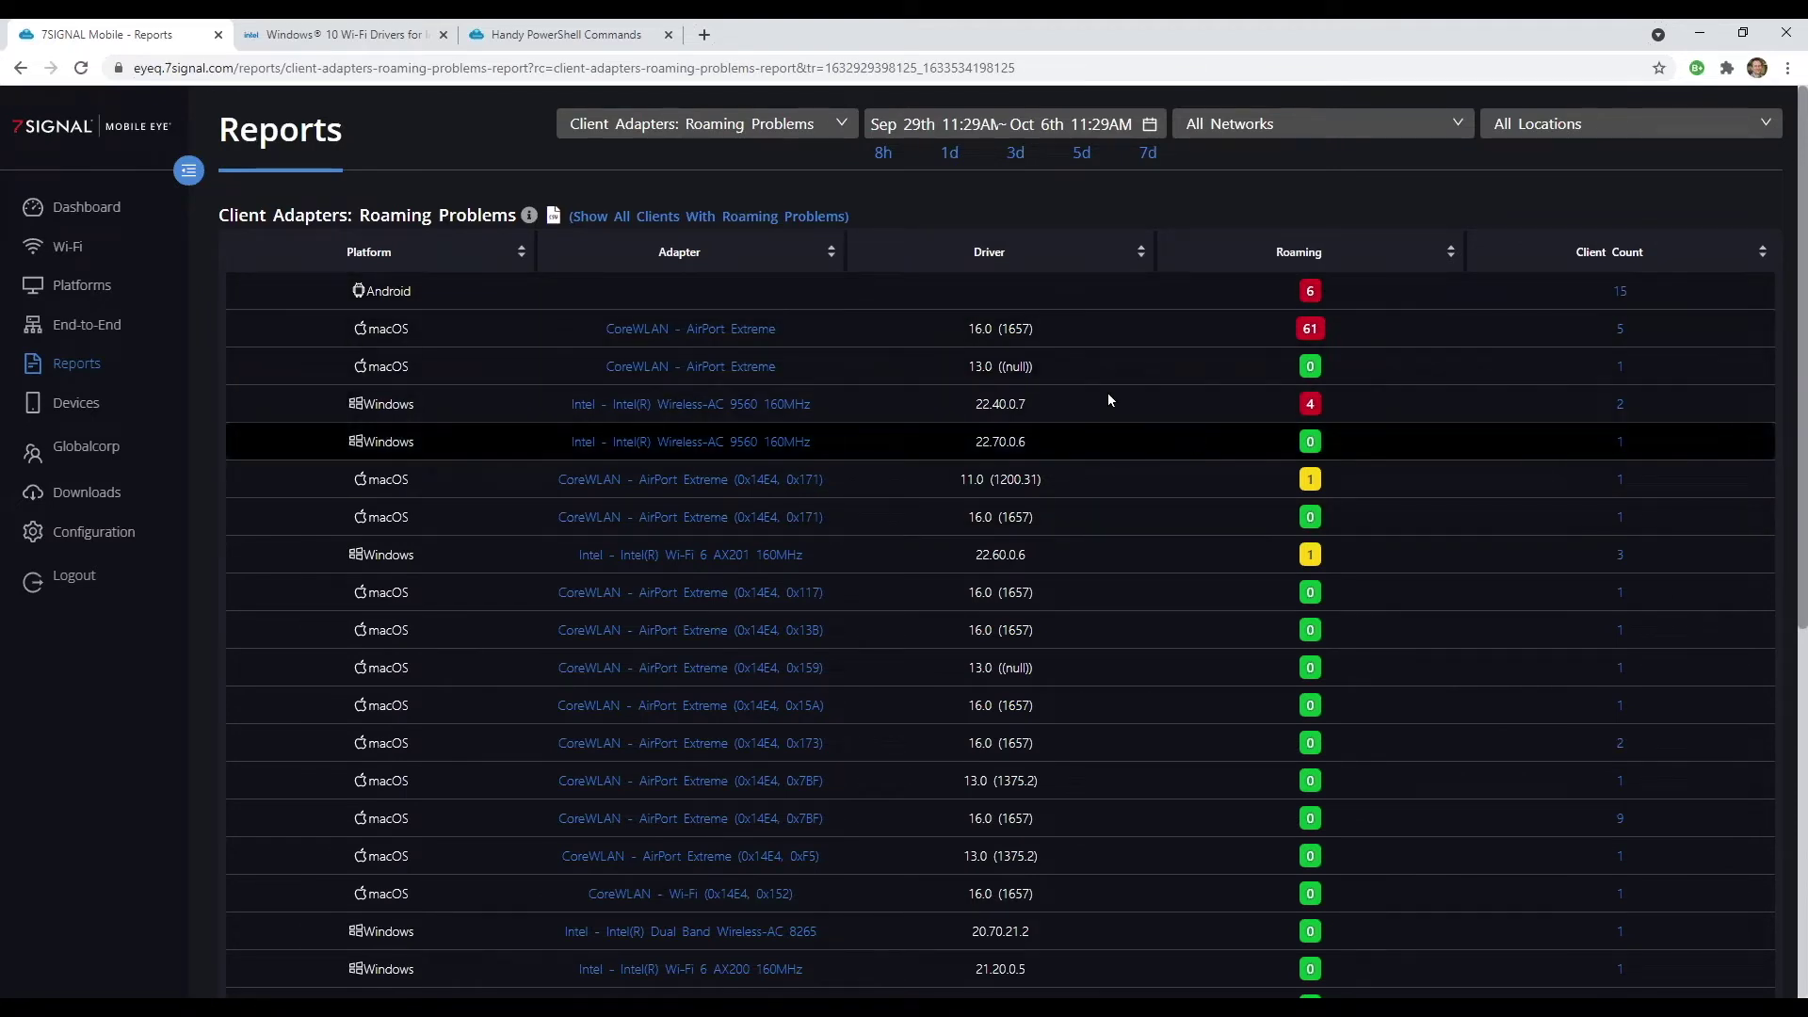
pyautogui.click(697, 254)
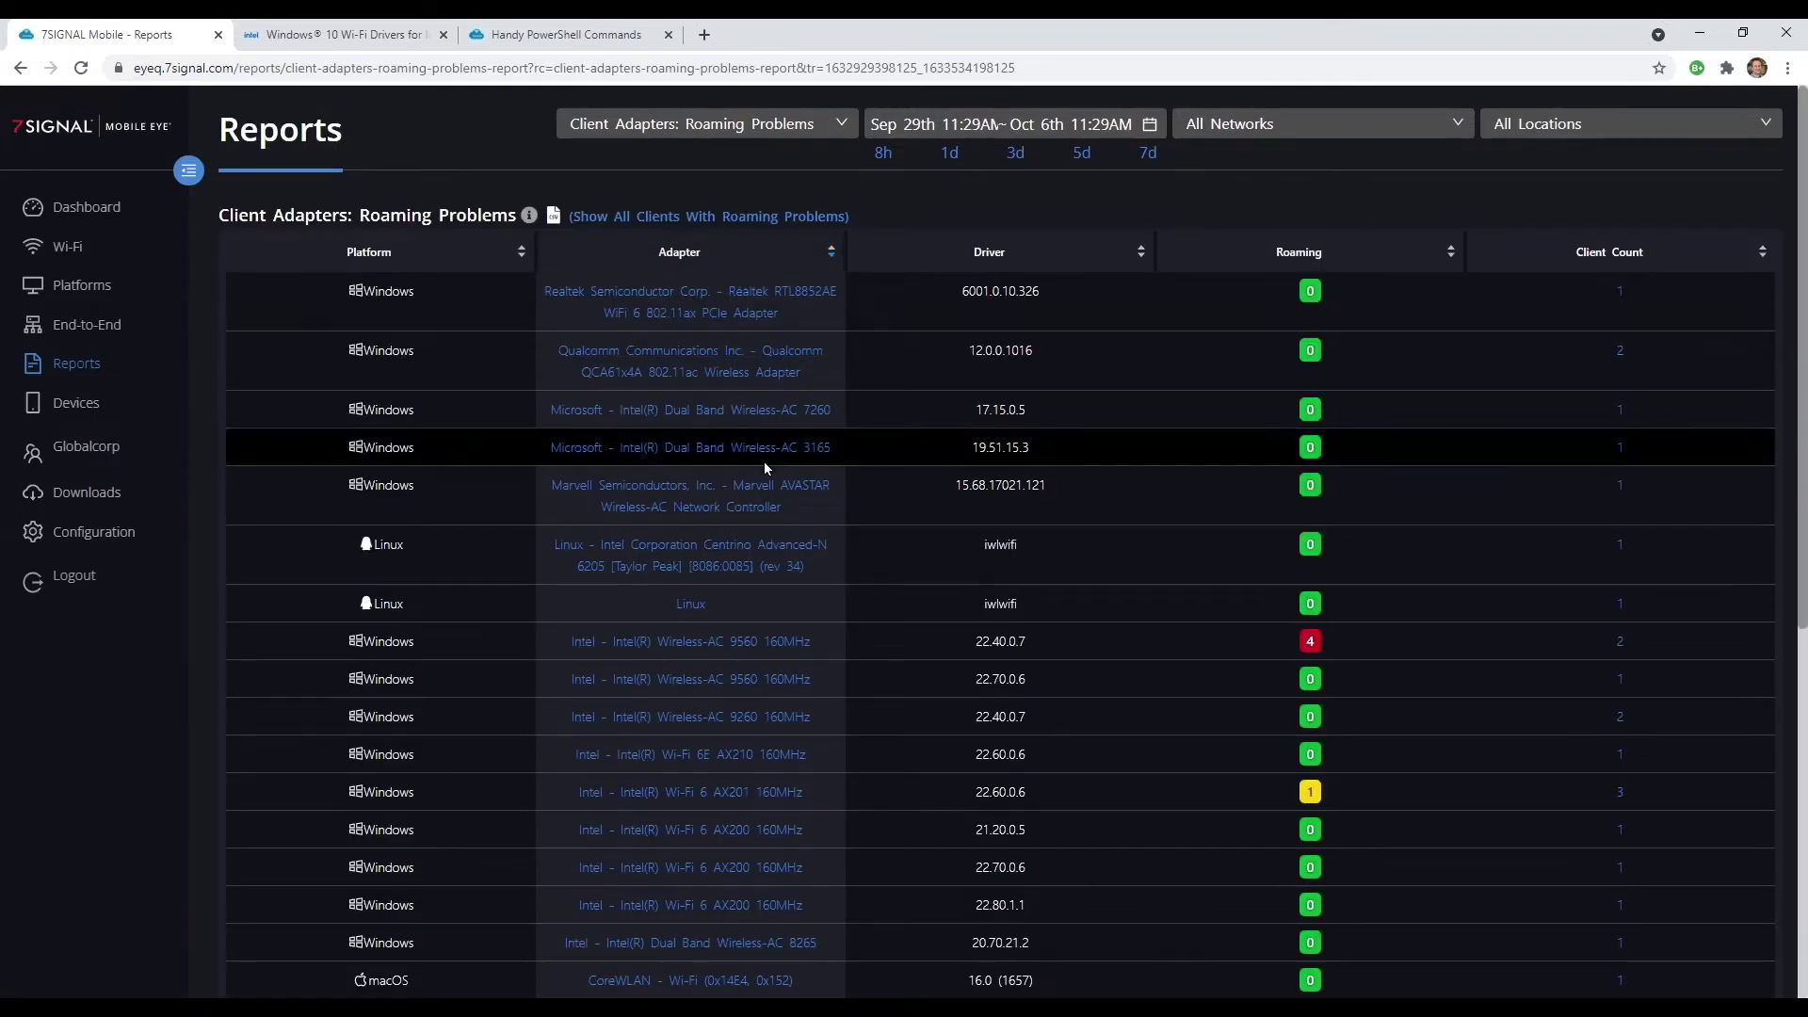
pyautogui.scroll(-3, 765, 461)
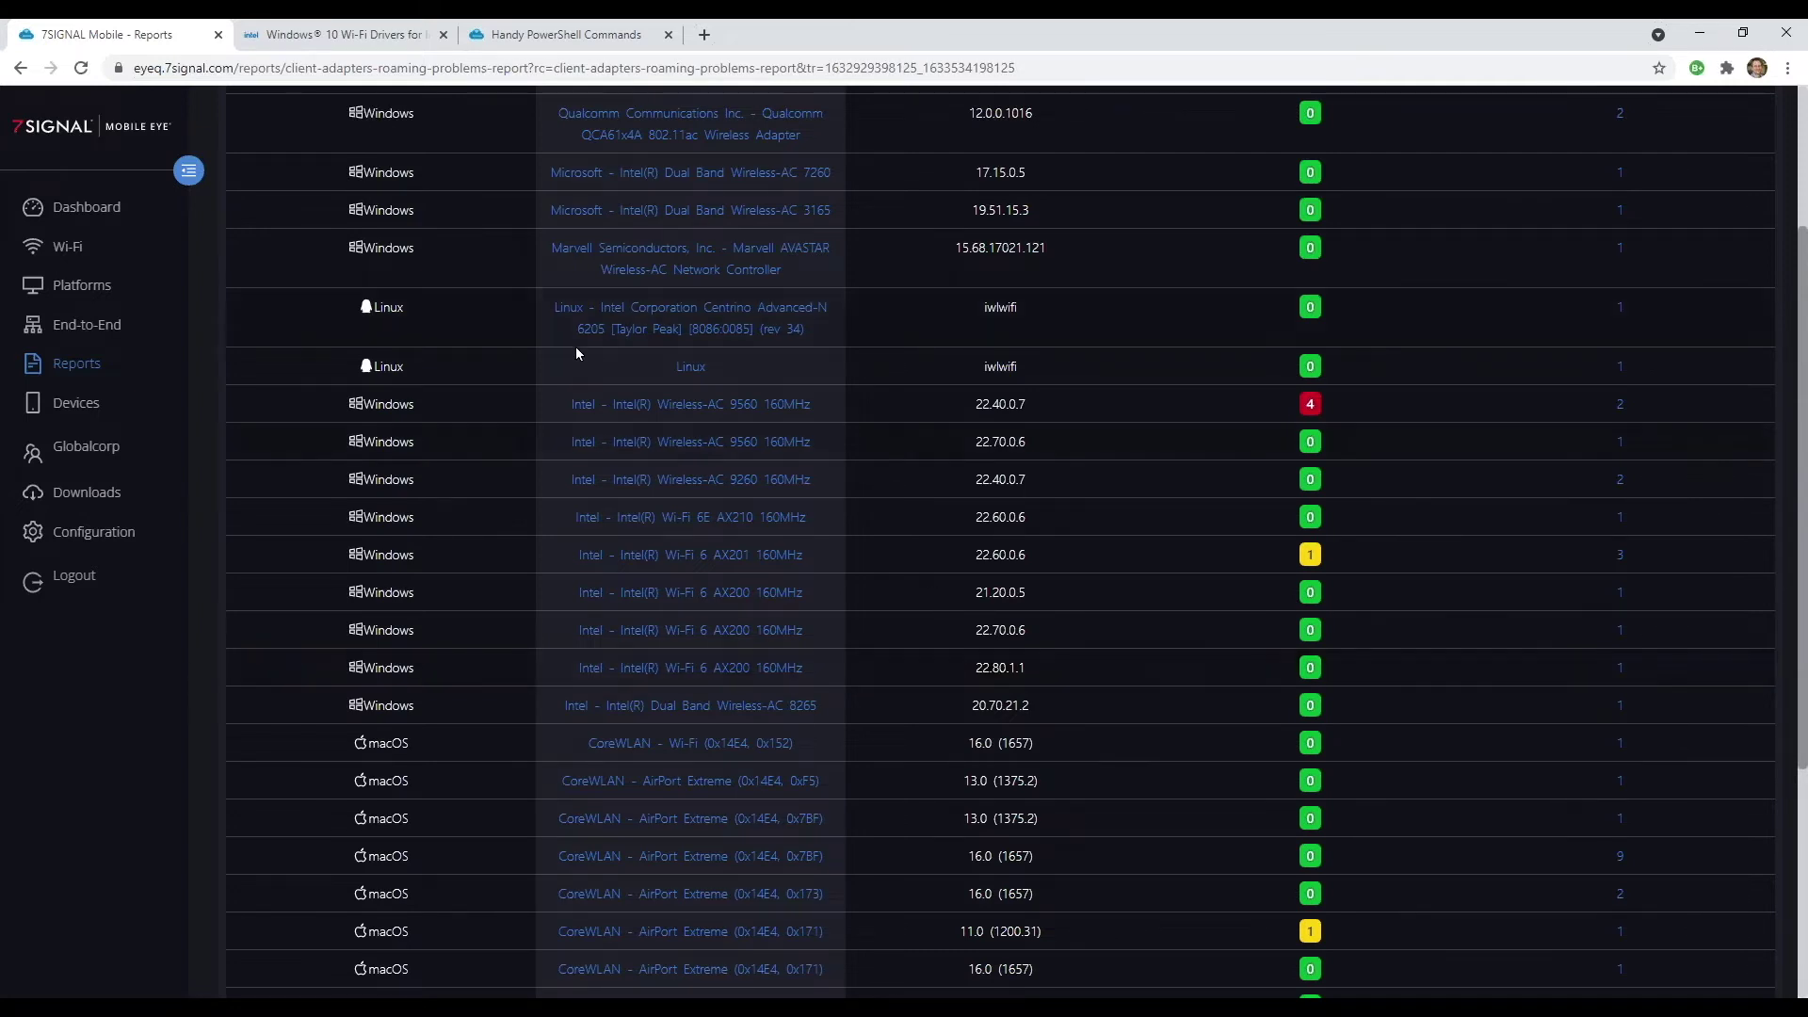
# Step: Check Intel's Windows 10 Wi-Fi driver download page, and list the clients using Intel Wireless-AC 9560 160MHz with driver 22.40.0.7
pyautogui.click(382, 37)
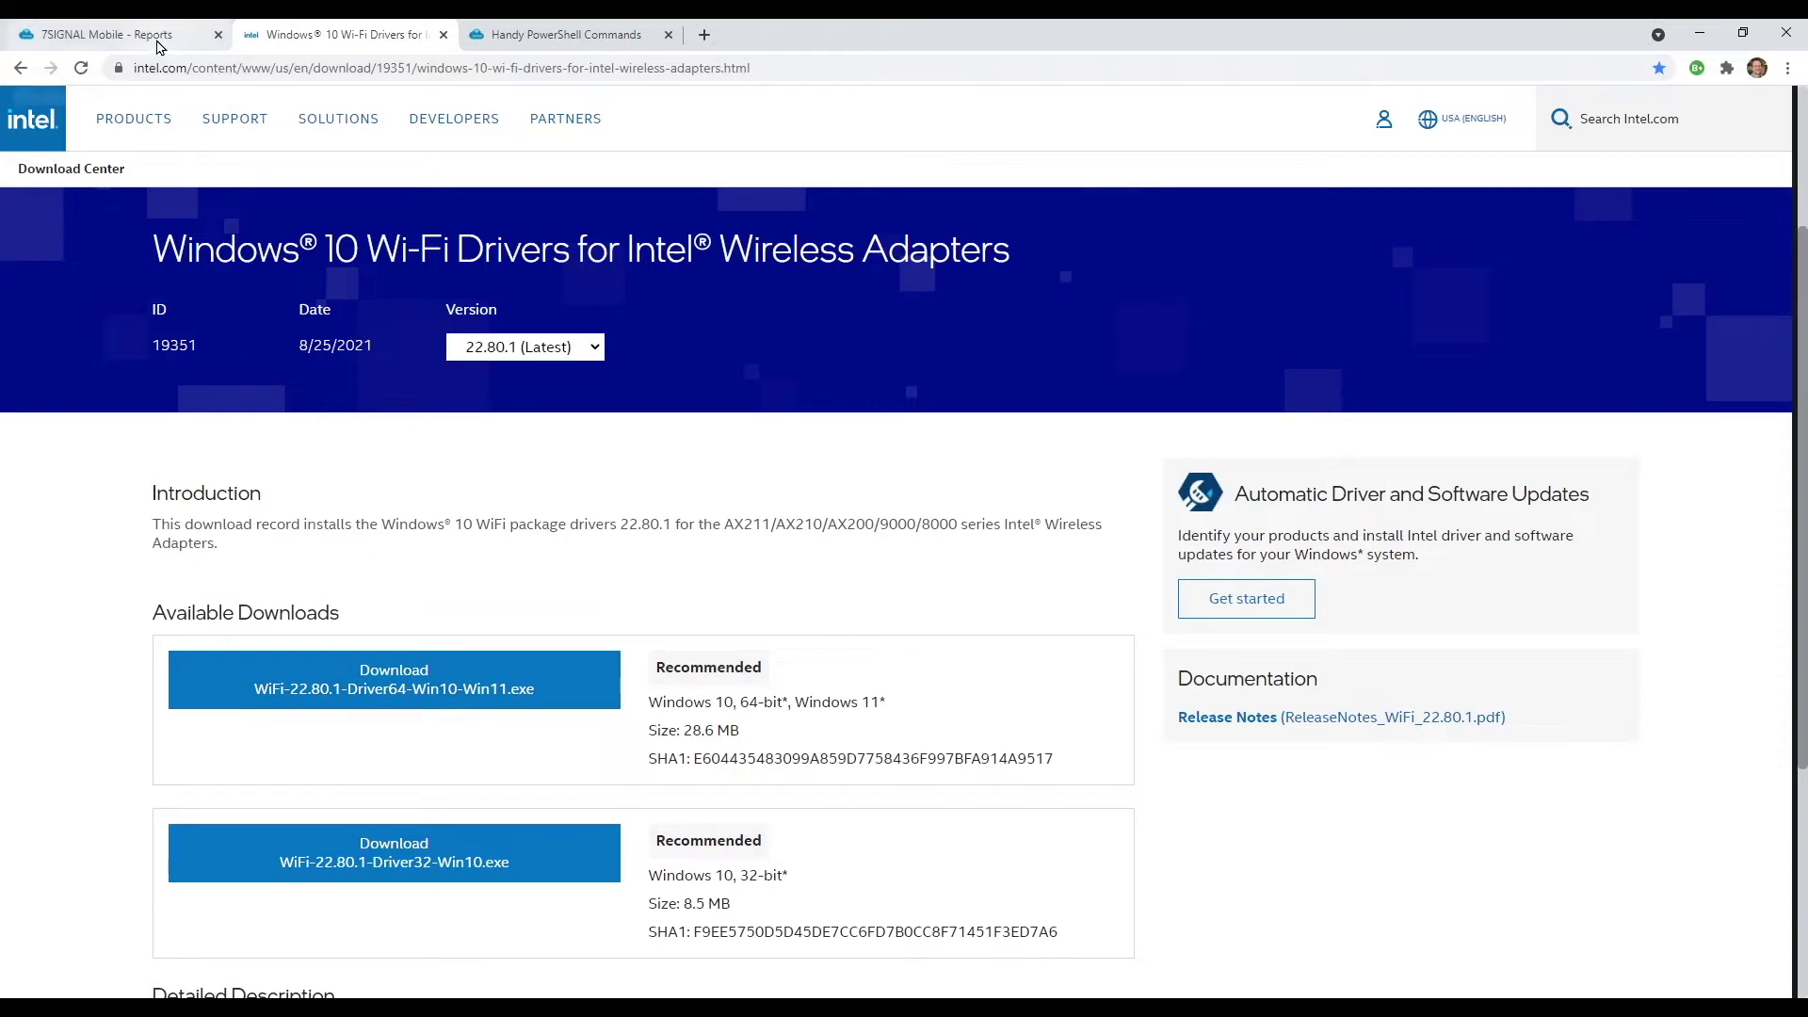
pyautogui.click(158, 42)
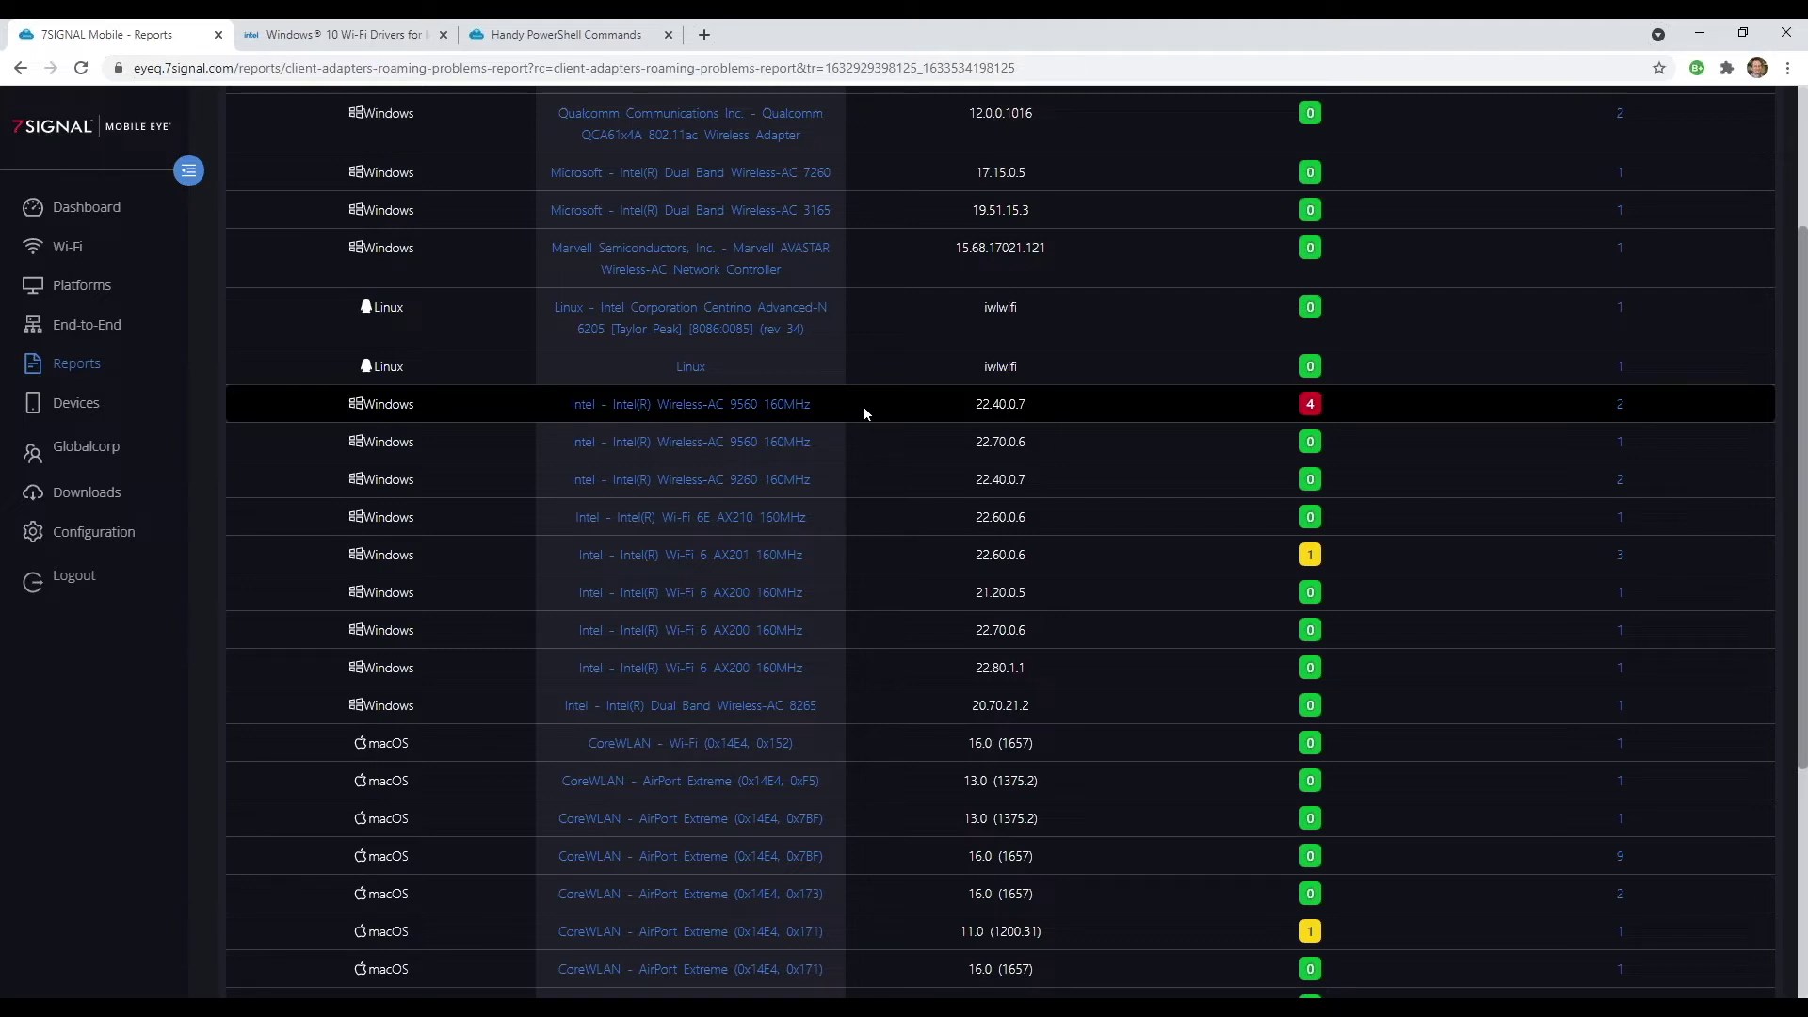
pyautogui.click(779, 405)
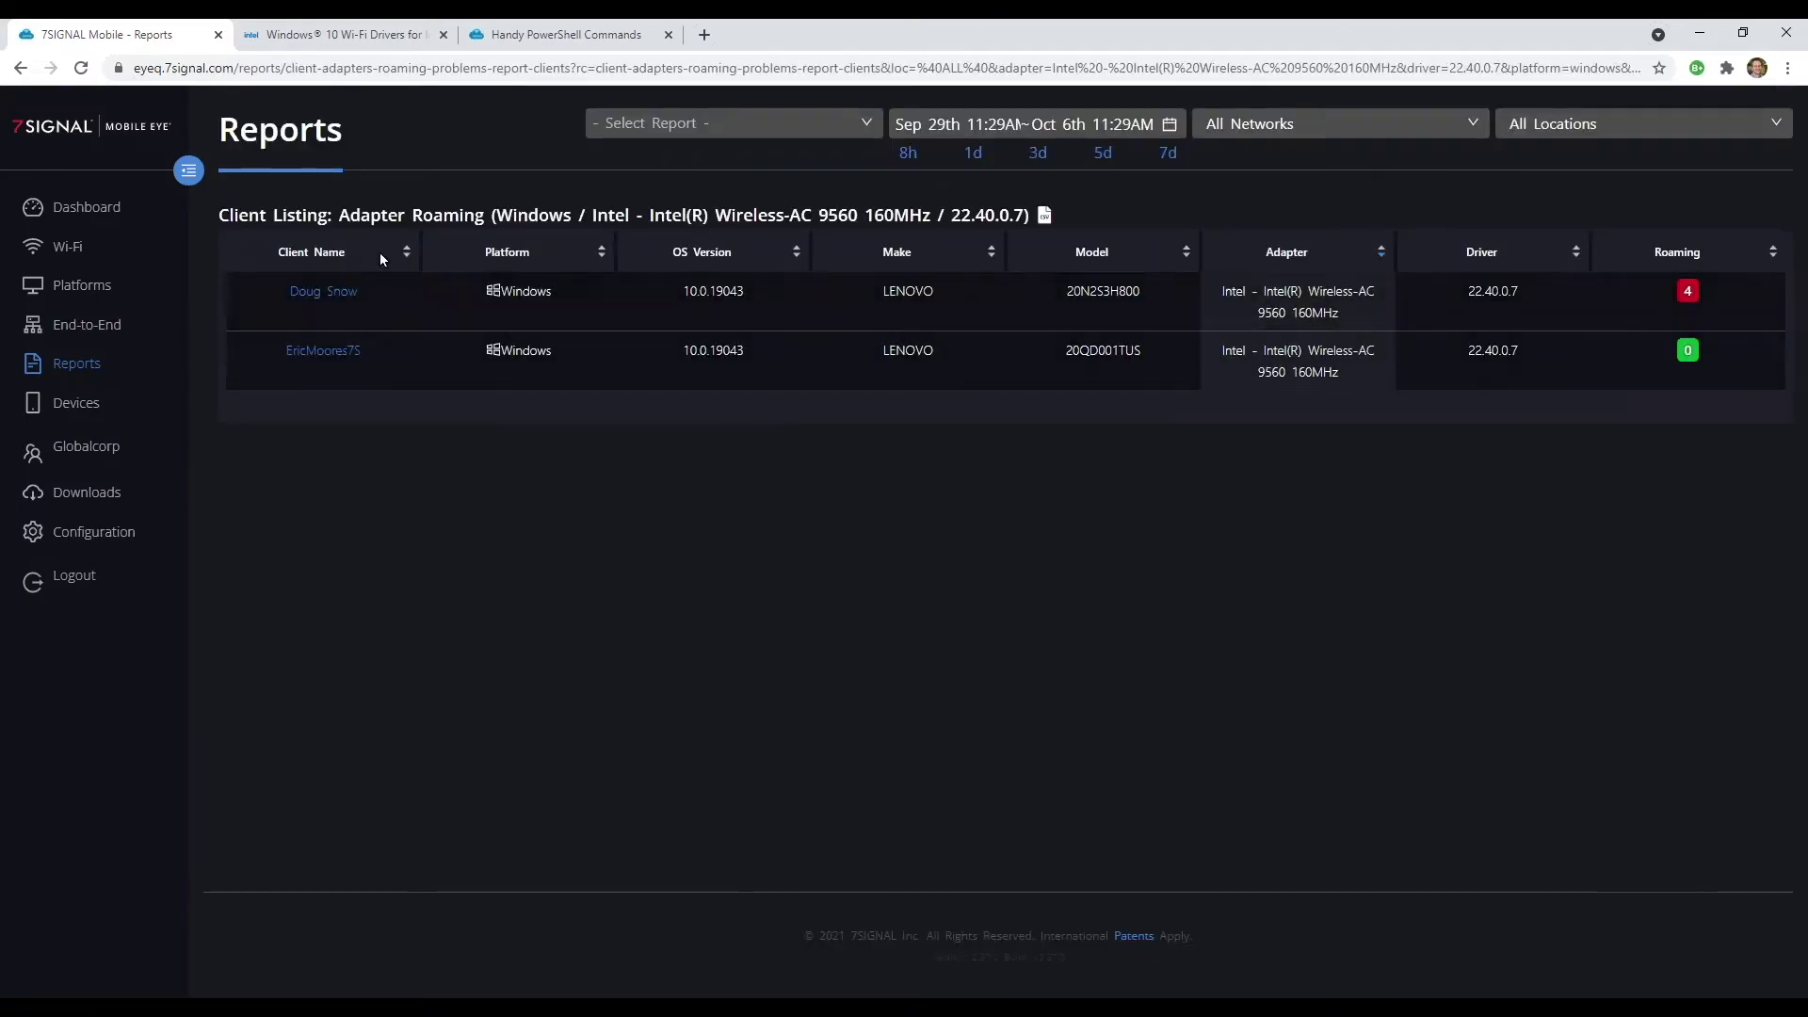
pyautogui.scroll(3, 381, 328)
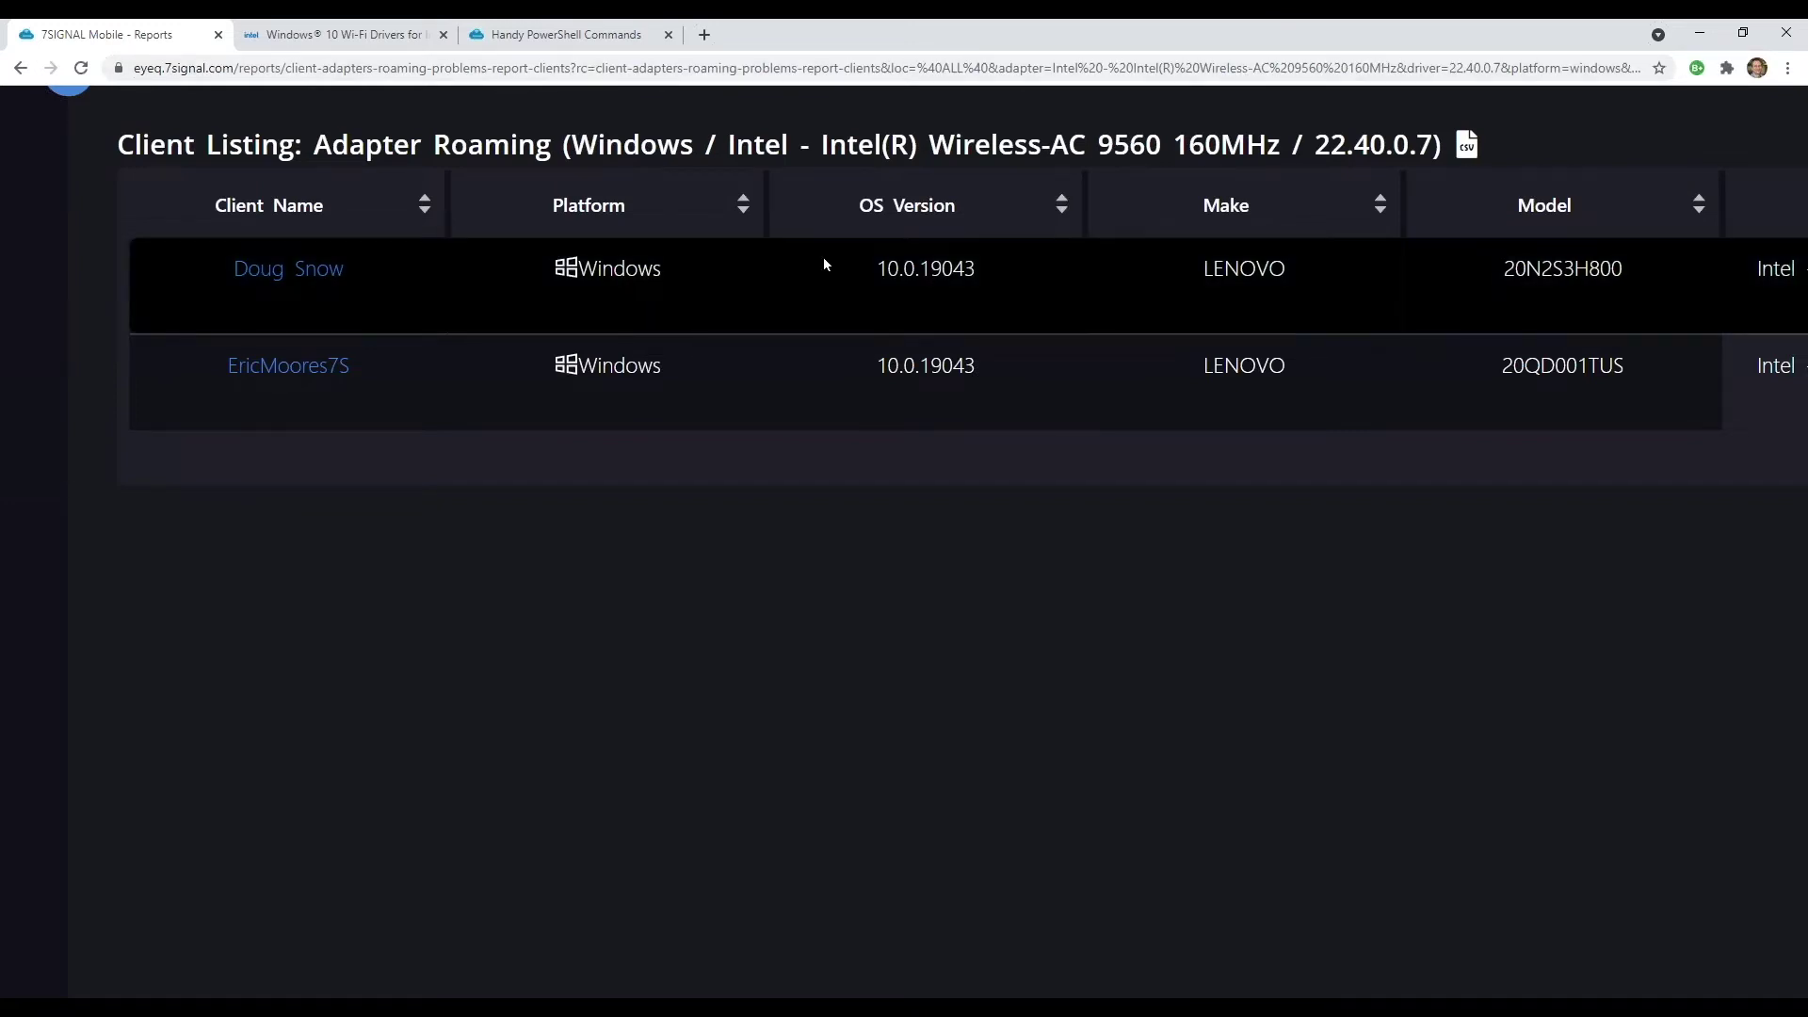
pyautogui.hotkey('ctrl', '0')
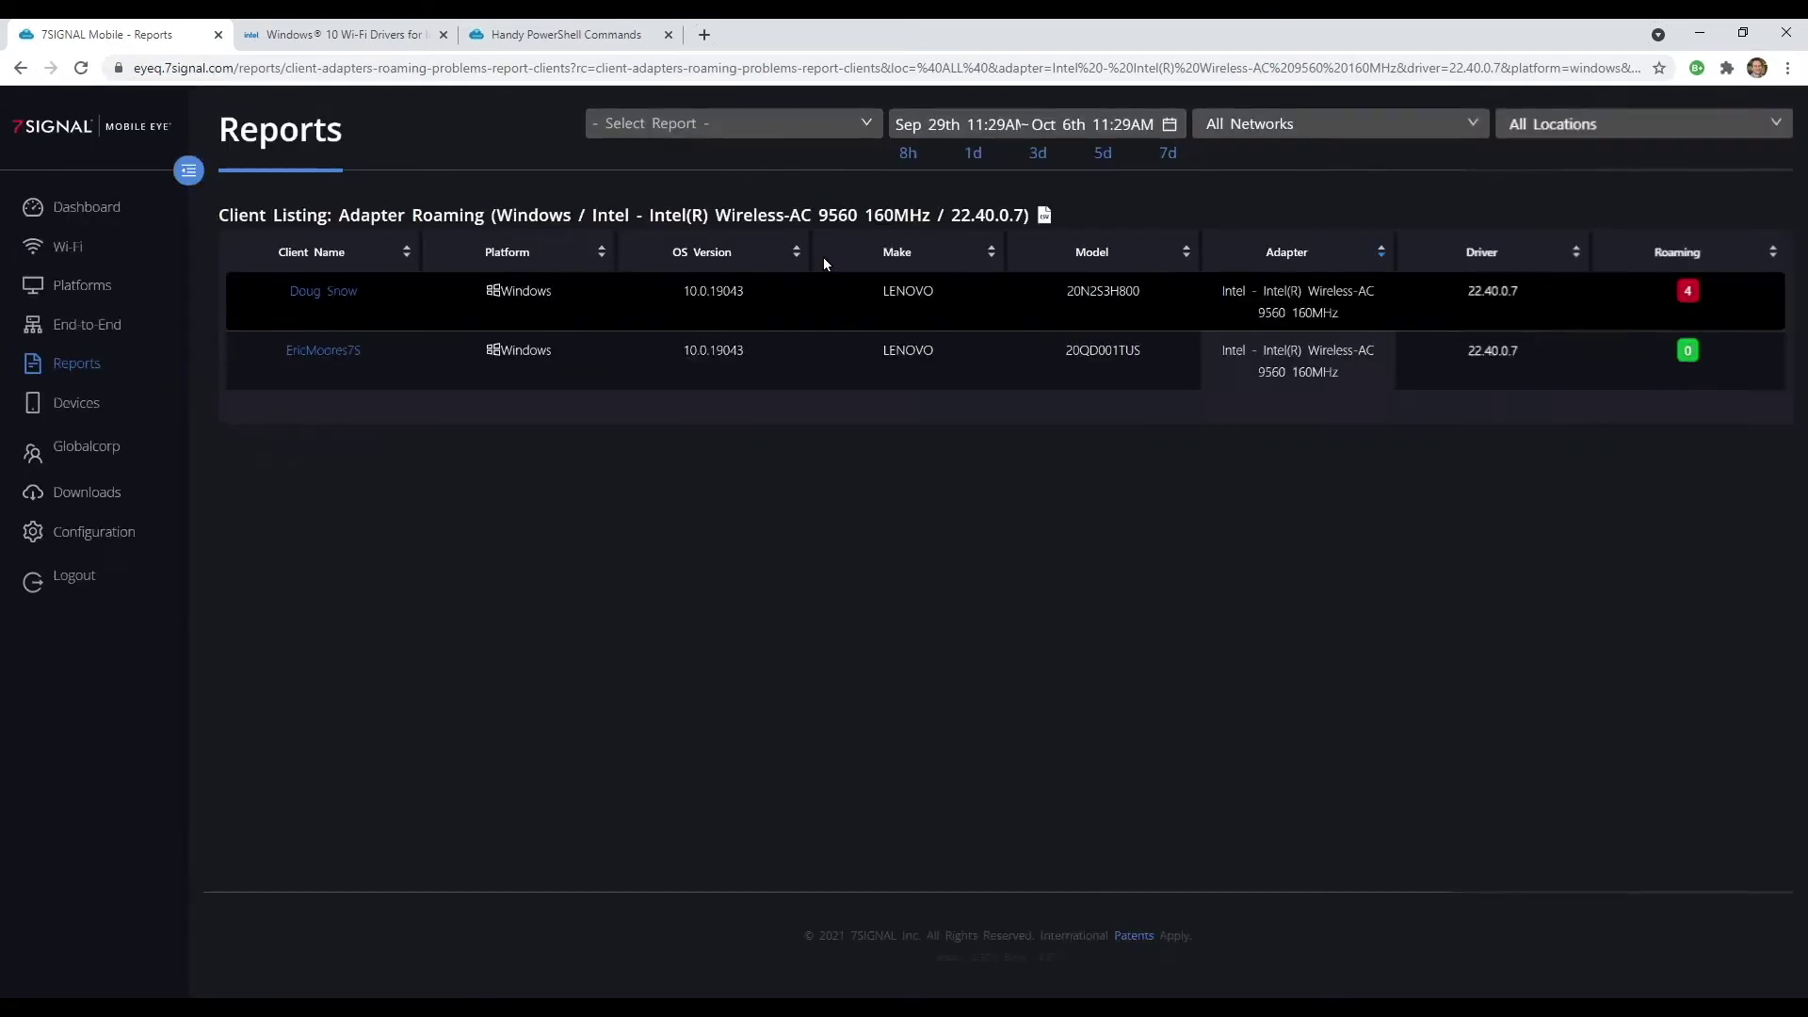
# Step: Open the roaming analysis of the client with critical roaming problems and inspect its signal at September 29th, 11:25 AM
pyautogui.click(1687, 292)
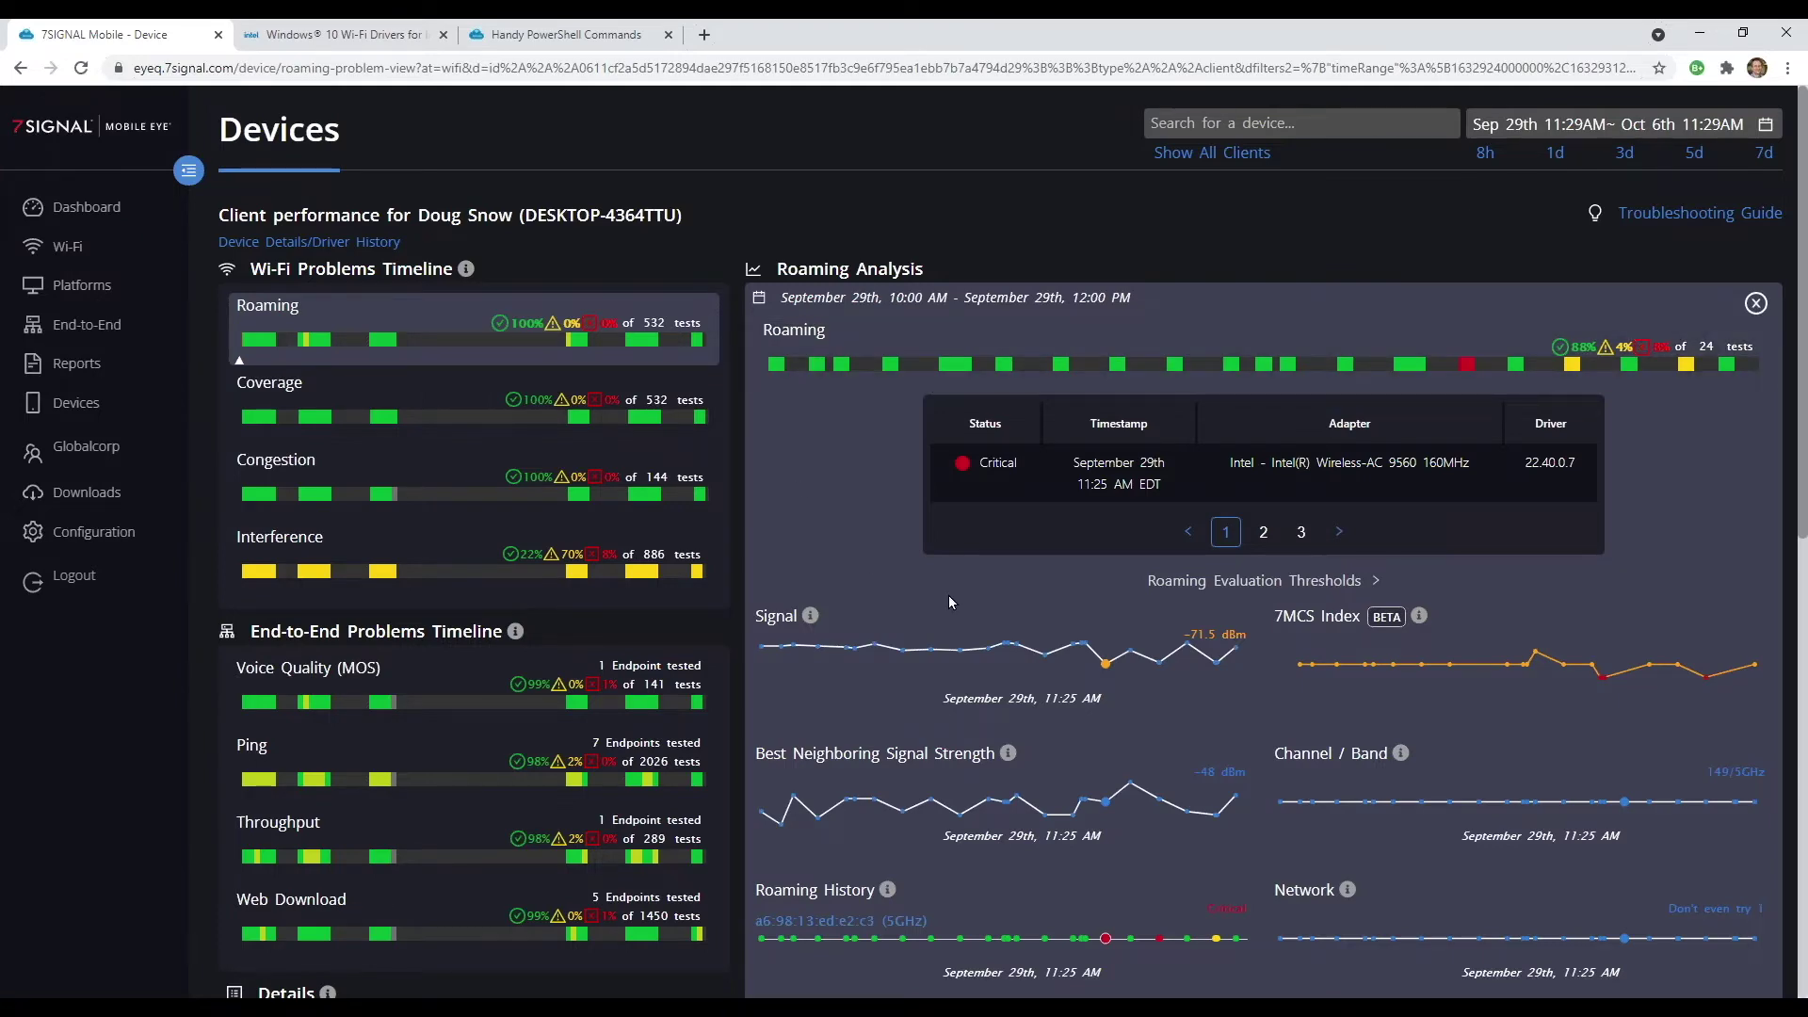
pyautogui.scroll(-2, 949, 601)
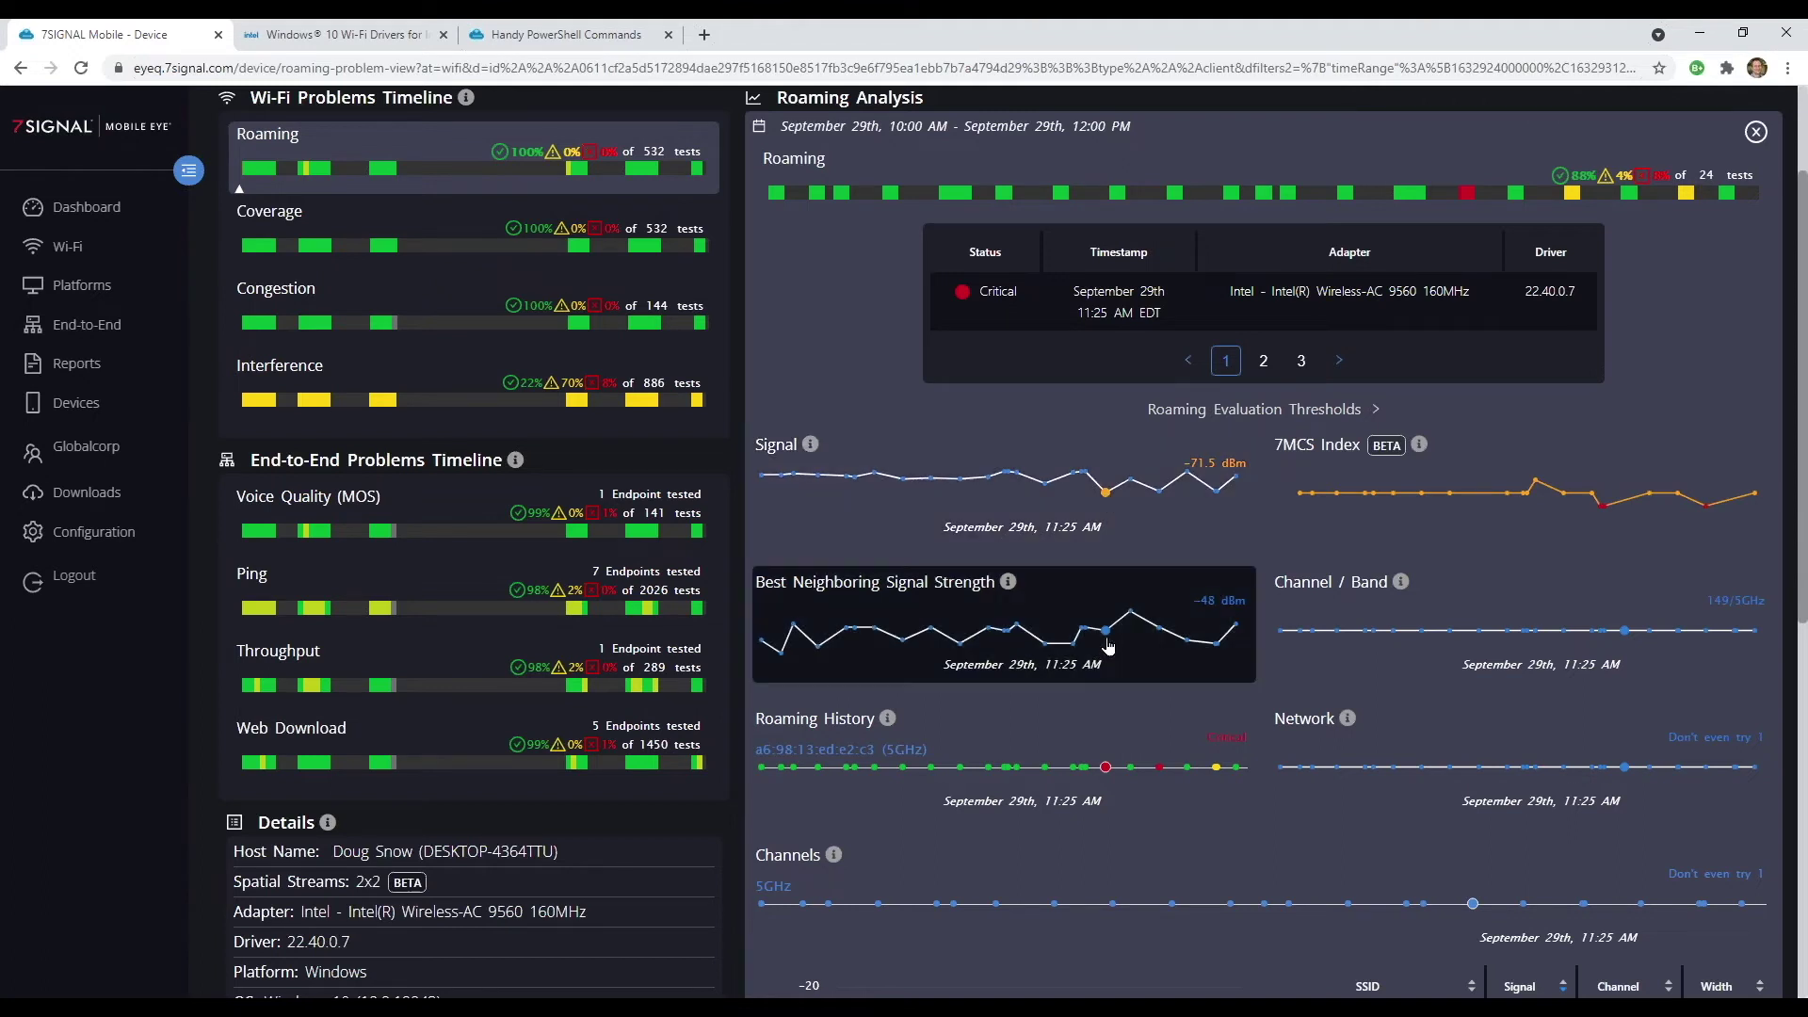
pyautogui.click(1106, 494)
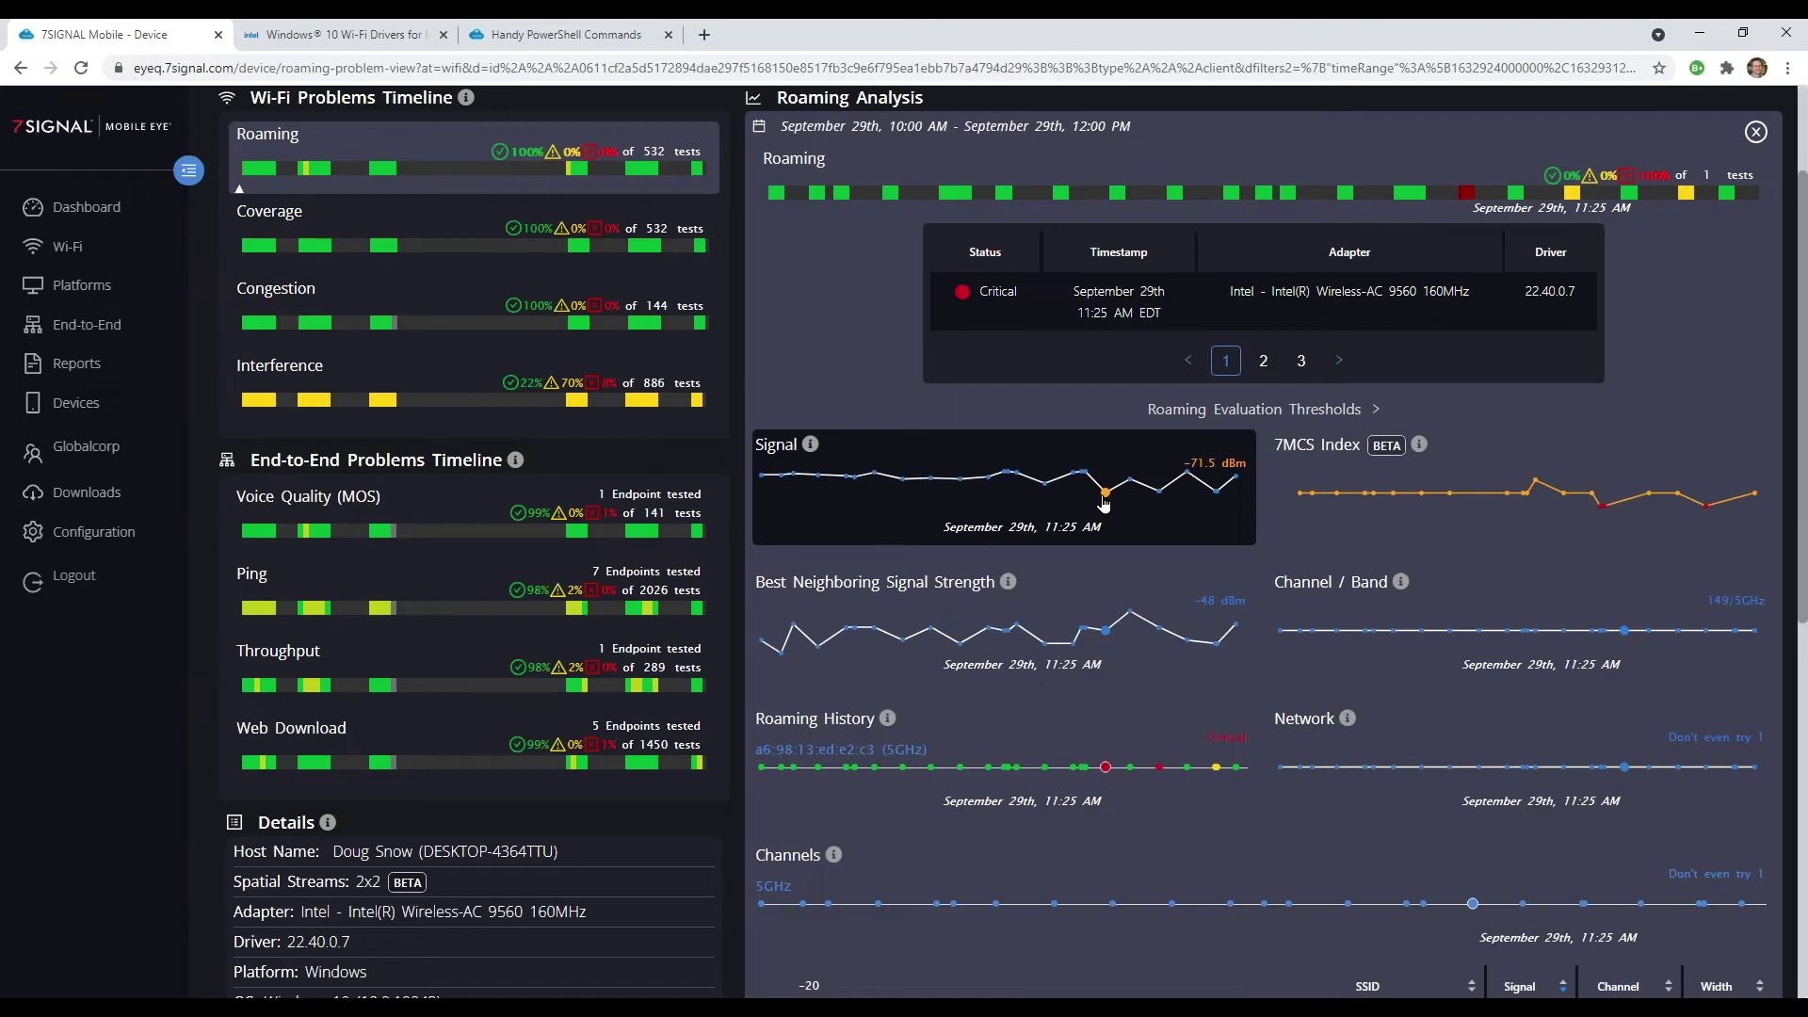
# Step: From the platforms roaming performance chart, list the clients behind the yellow macOS CoreWLAN AirPort Extreme driver 16.0 (1657) segment
pyautogui.click(83, 293)
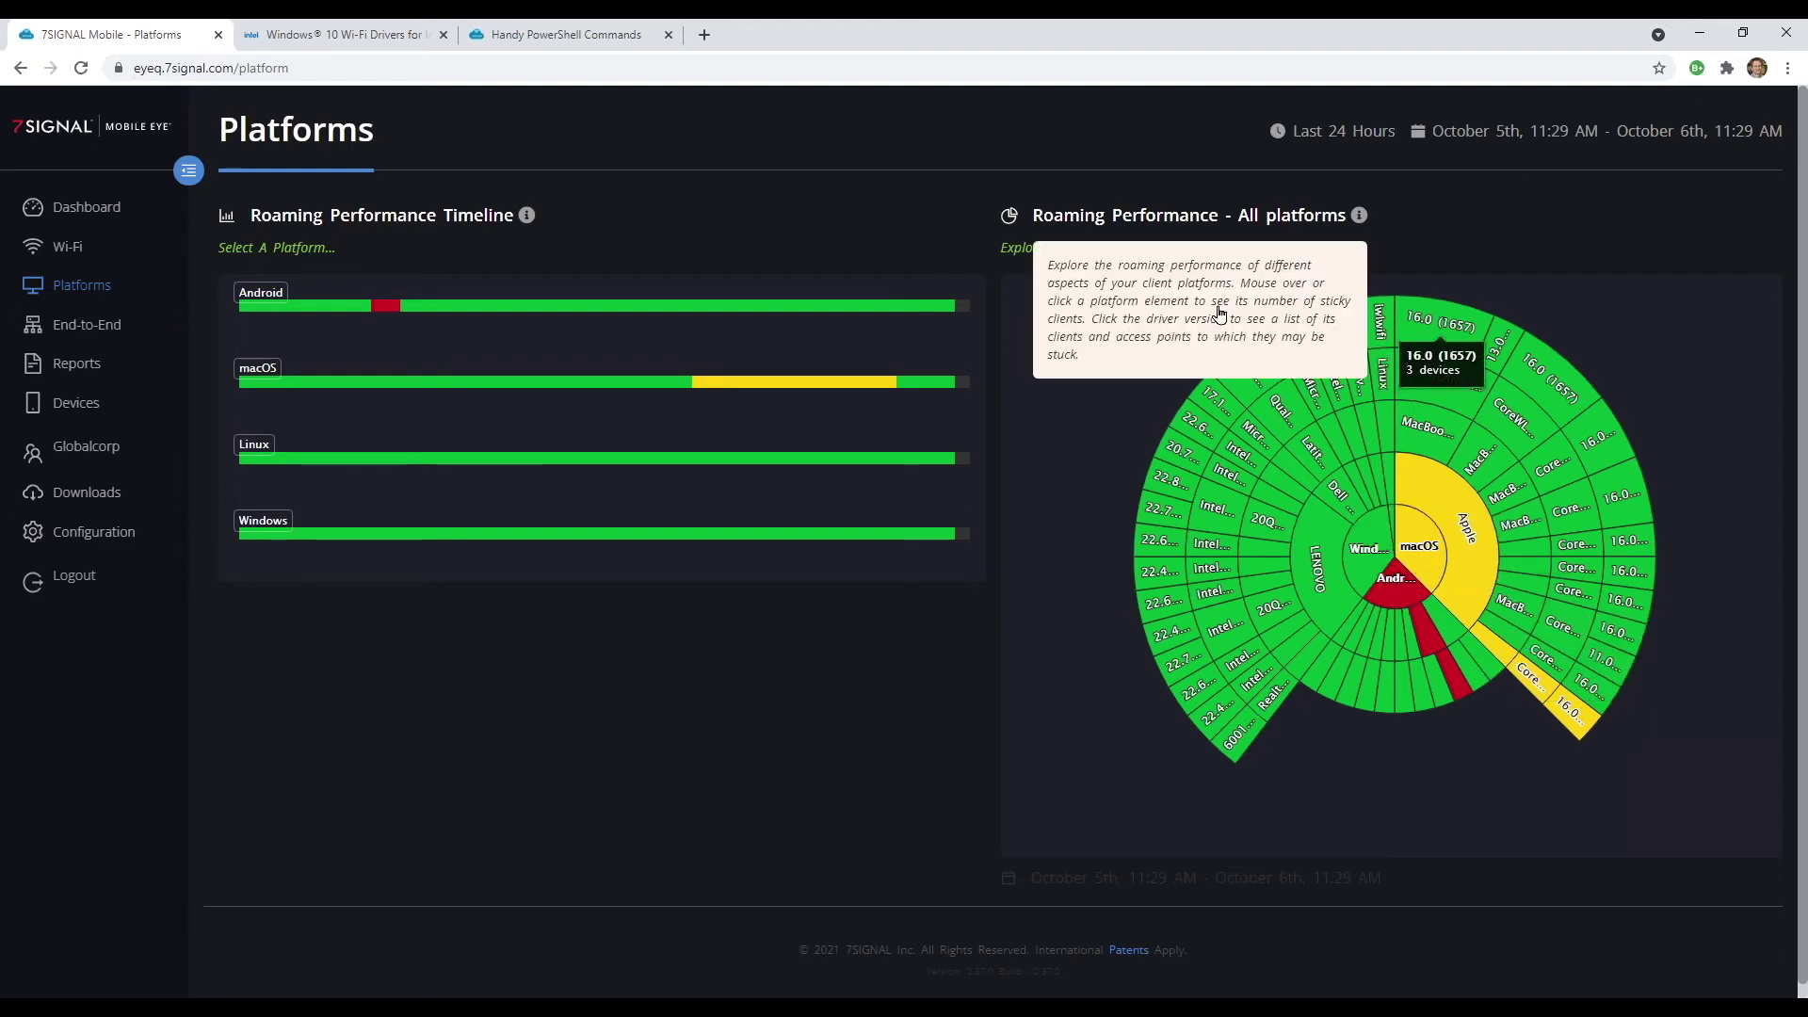
pyautogui.click(1582, 737)
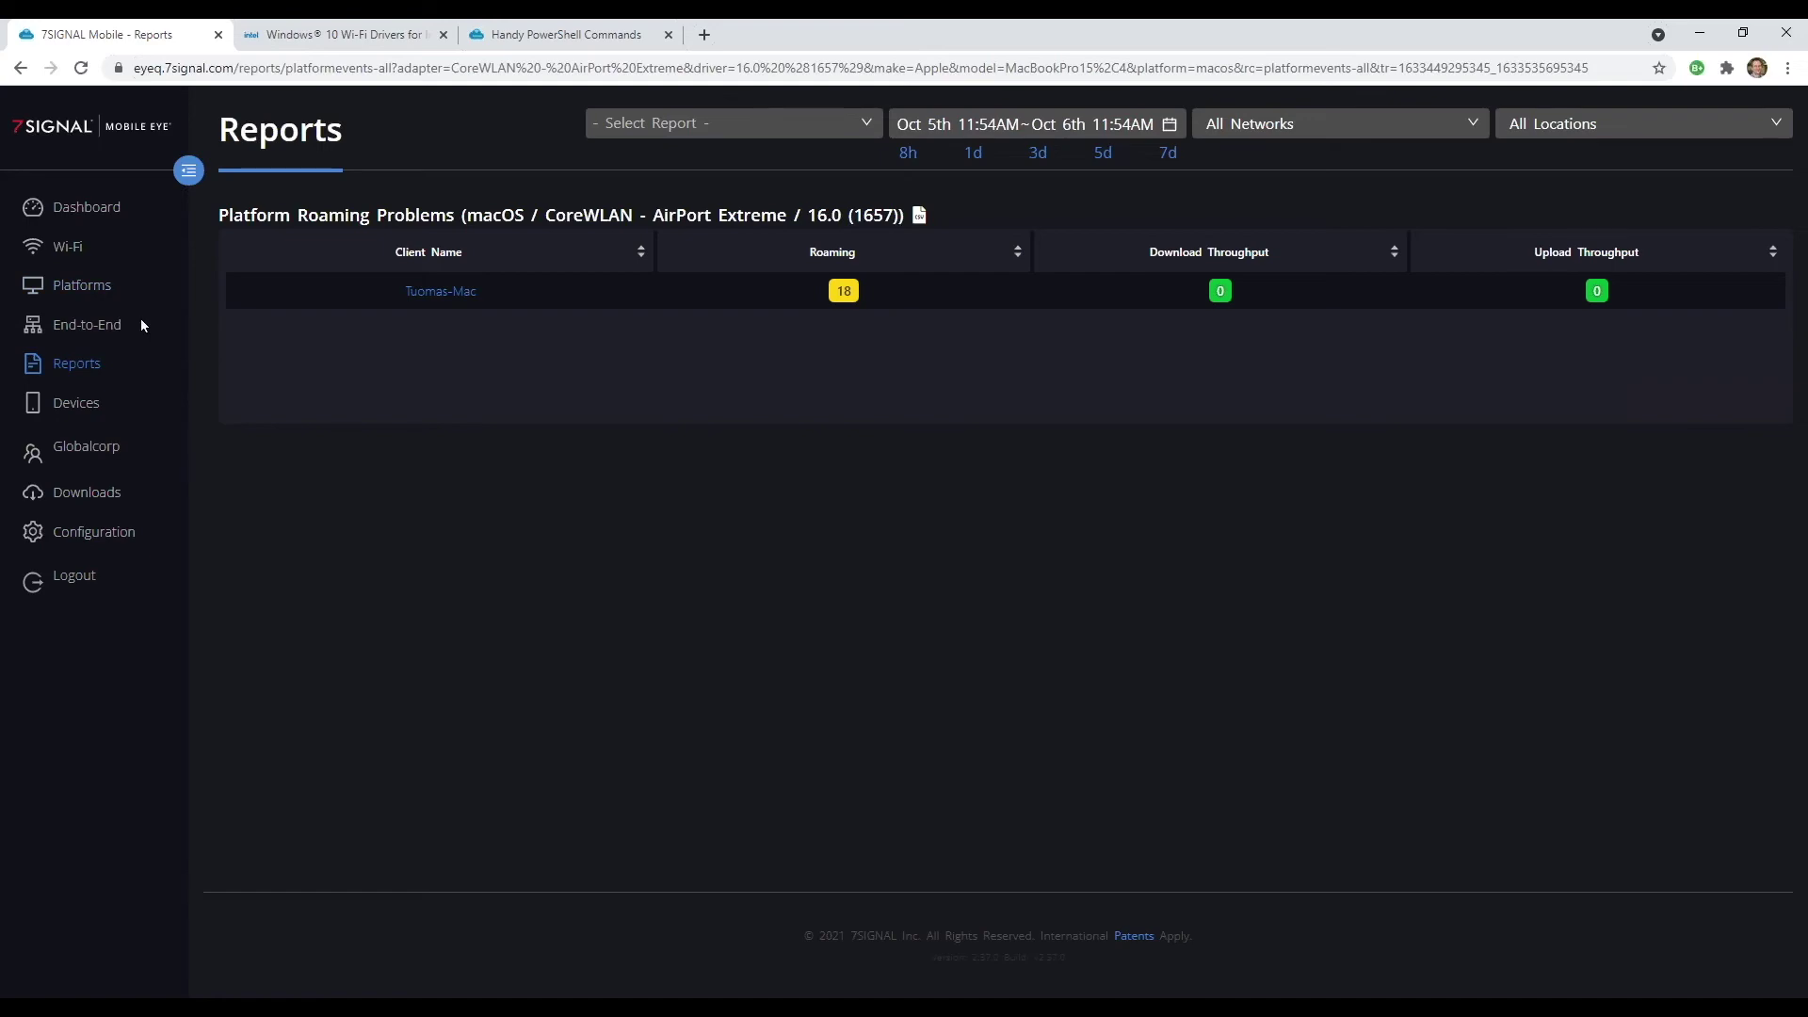
# Step: Open the Client Devices: 90 Day Inventory report and look through the listed devices and their last channels and bands
pyautogui.click(81, 404)
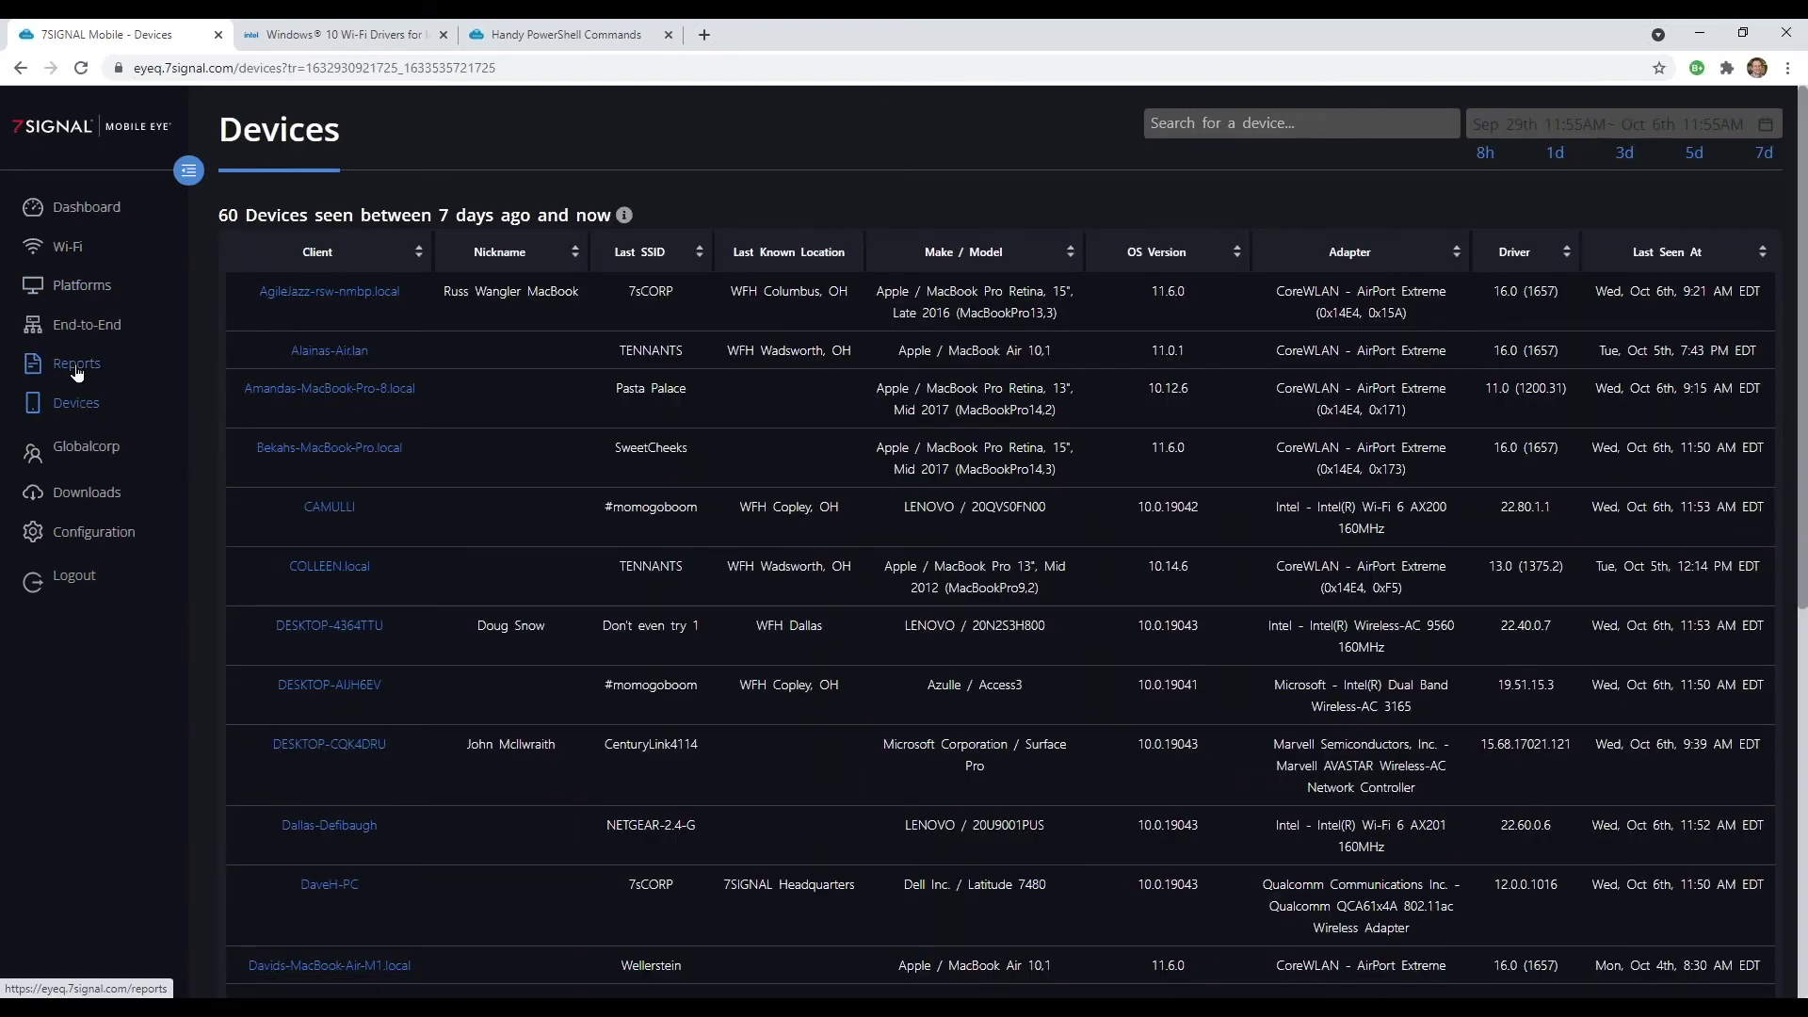
pyautogui.click(78, 367)
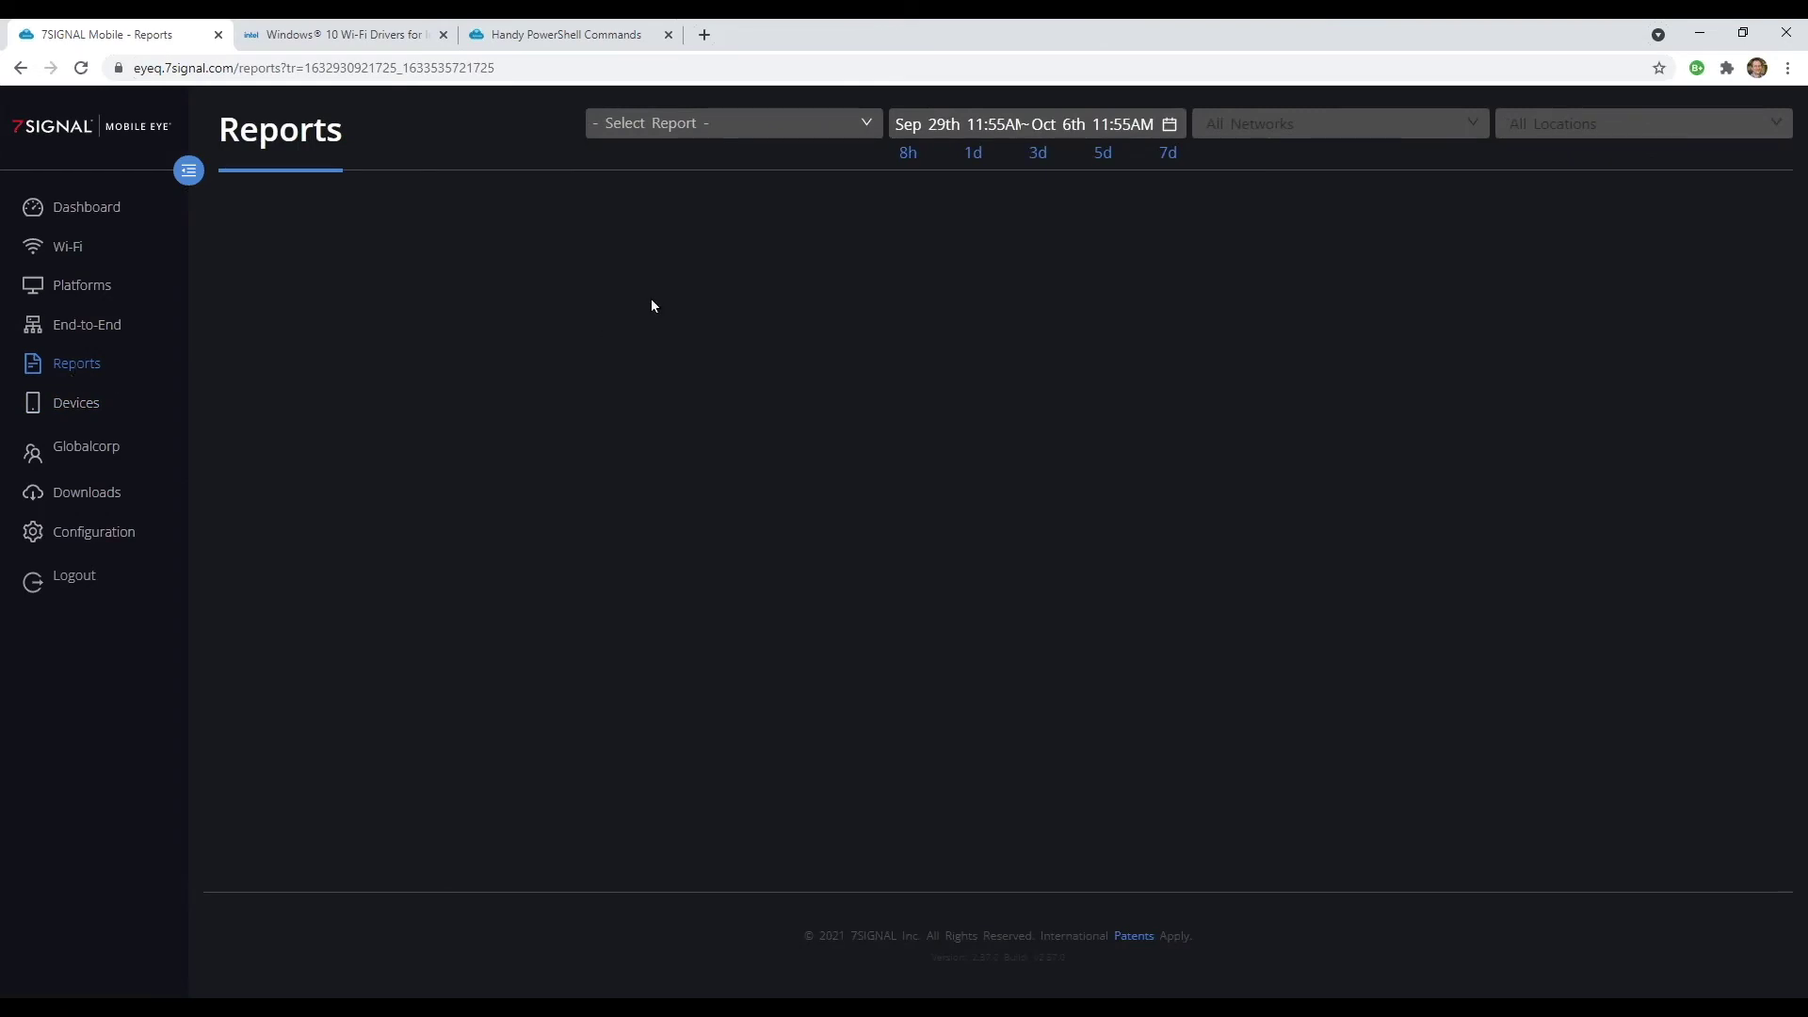
pyautogui.click(759, 140)
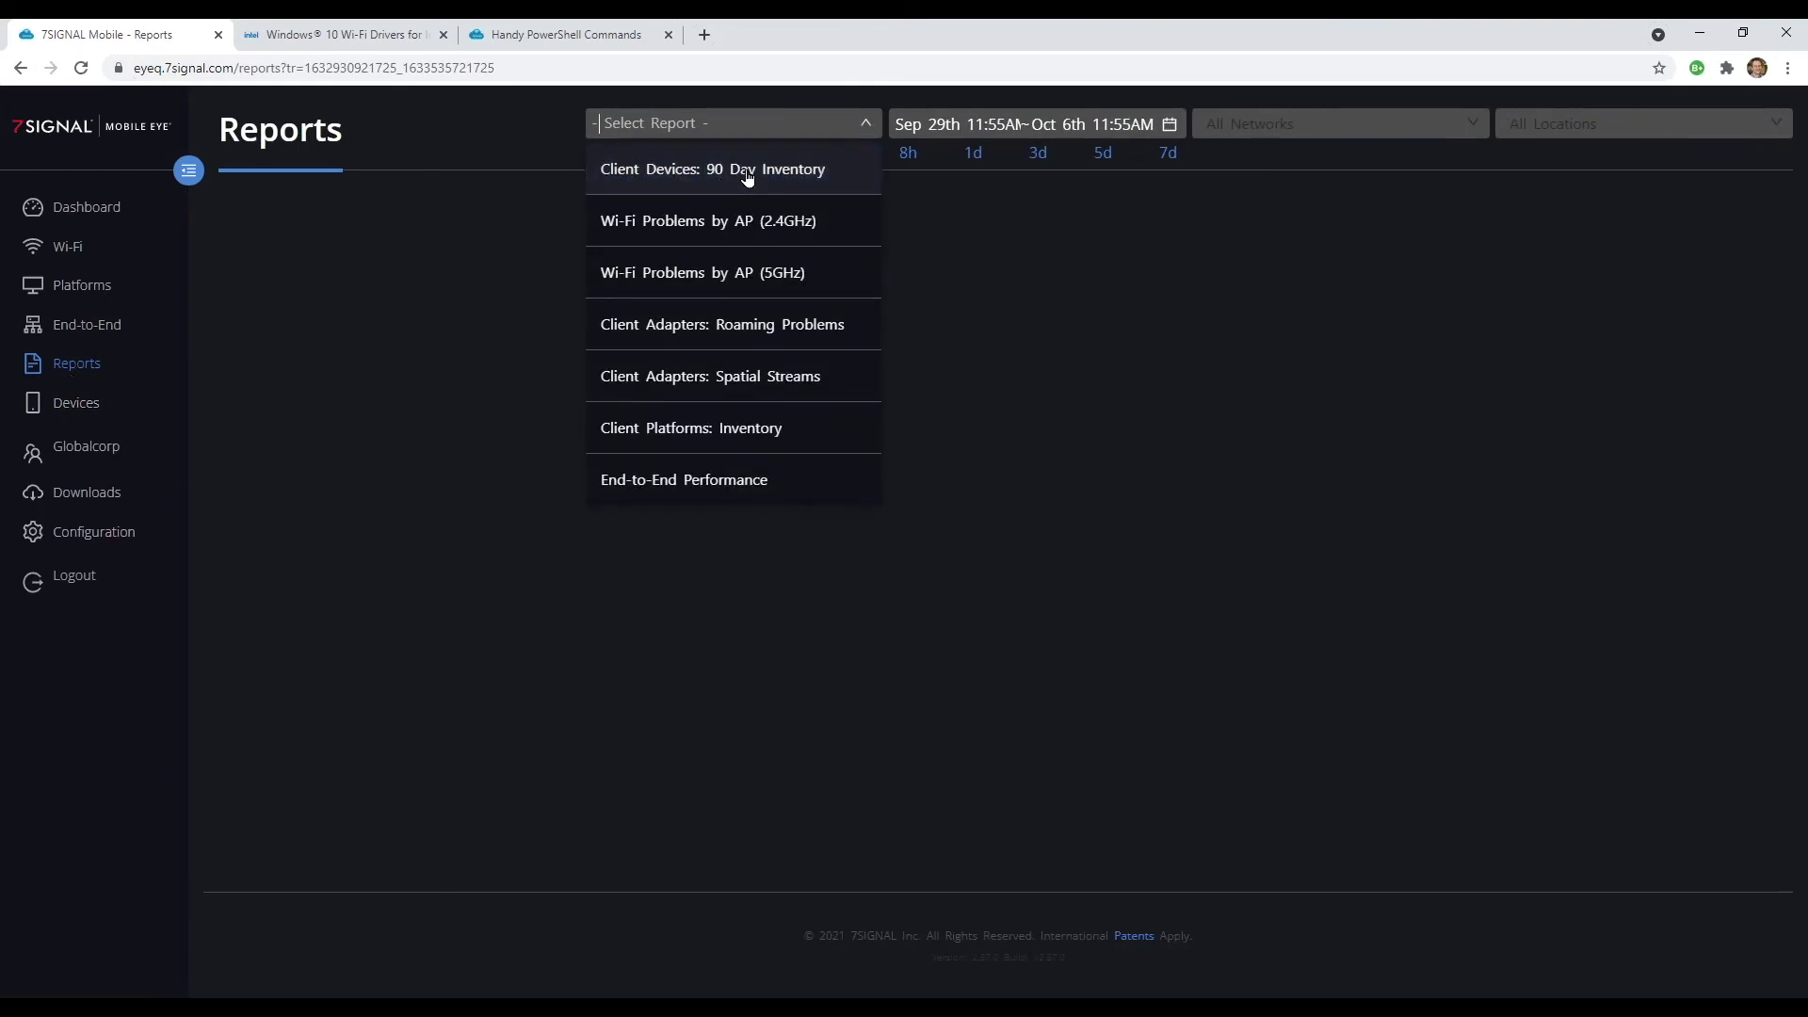
pyautogui.click(747, 171)
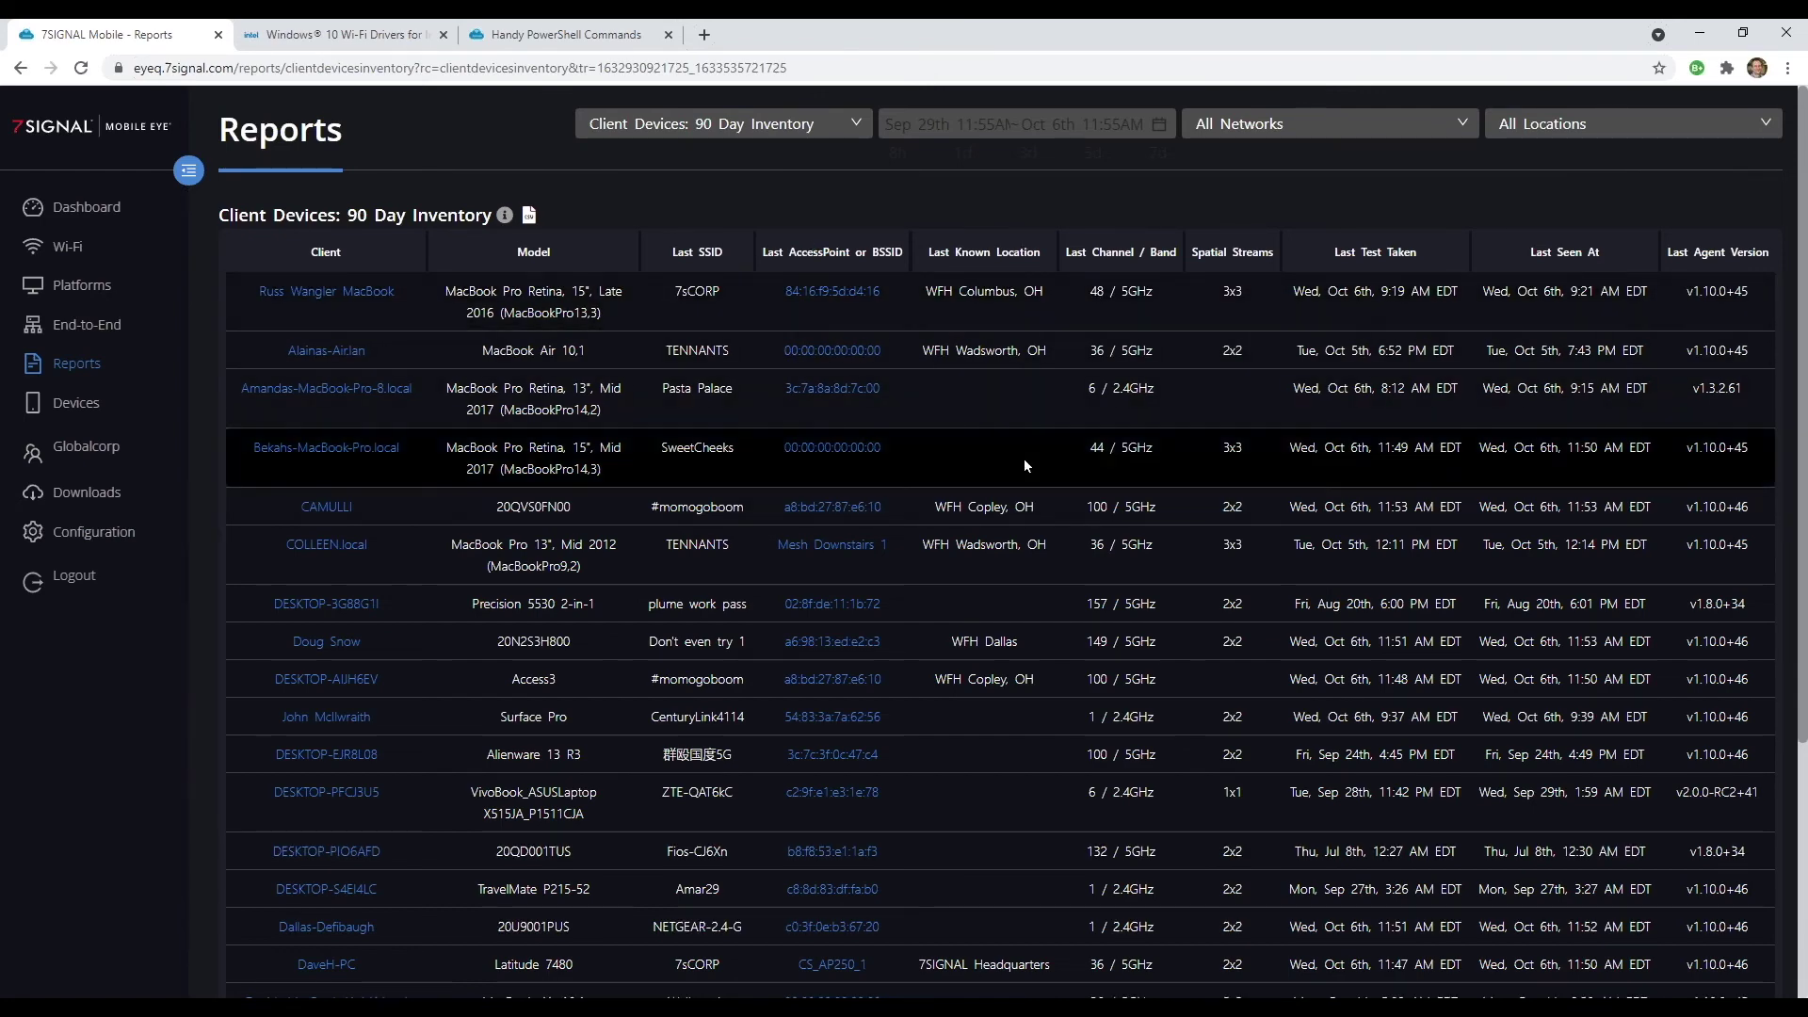
pyautogui.scroll(-2, 1130, 509)
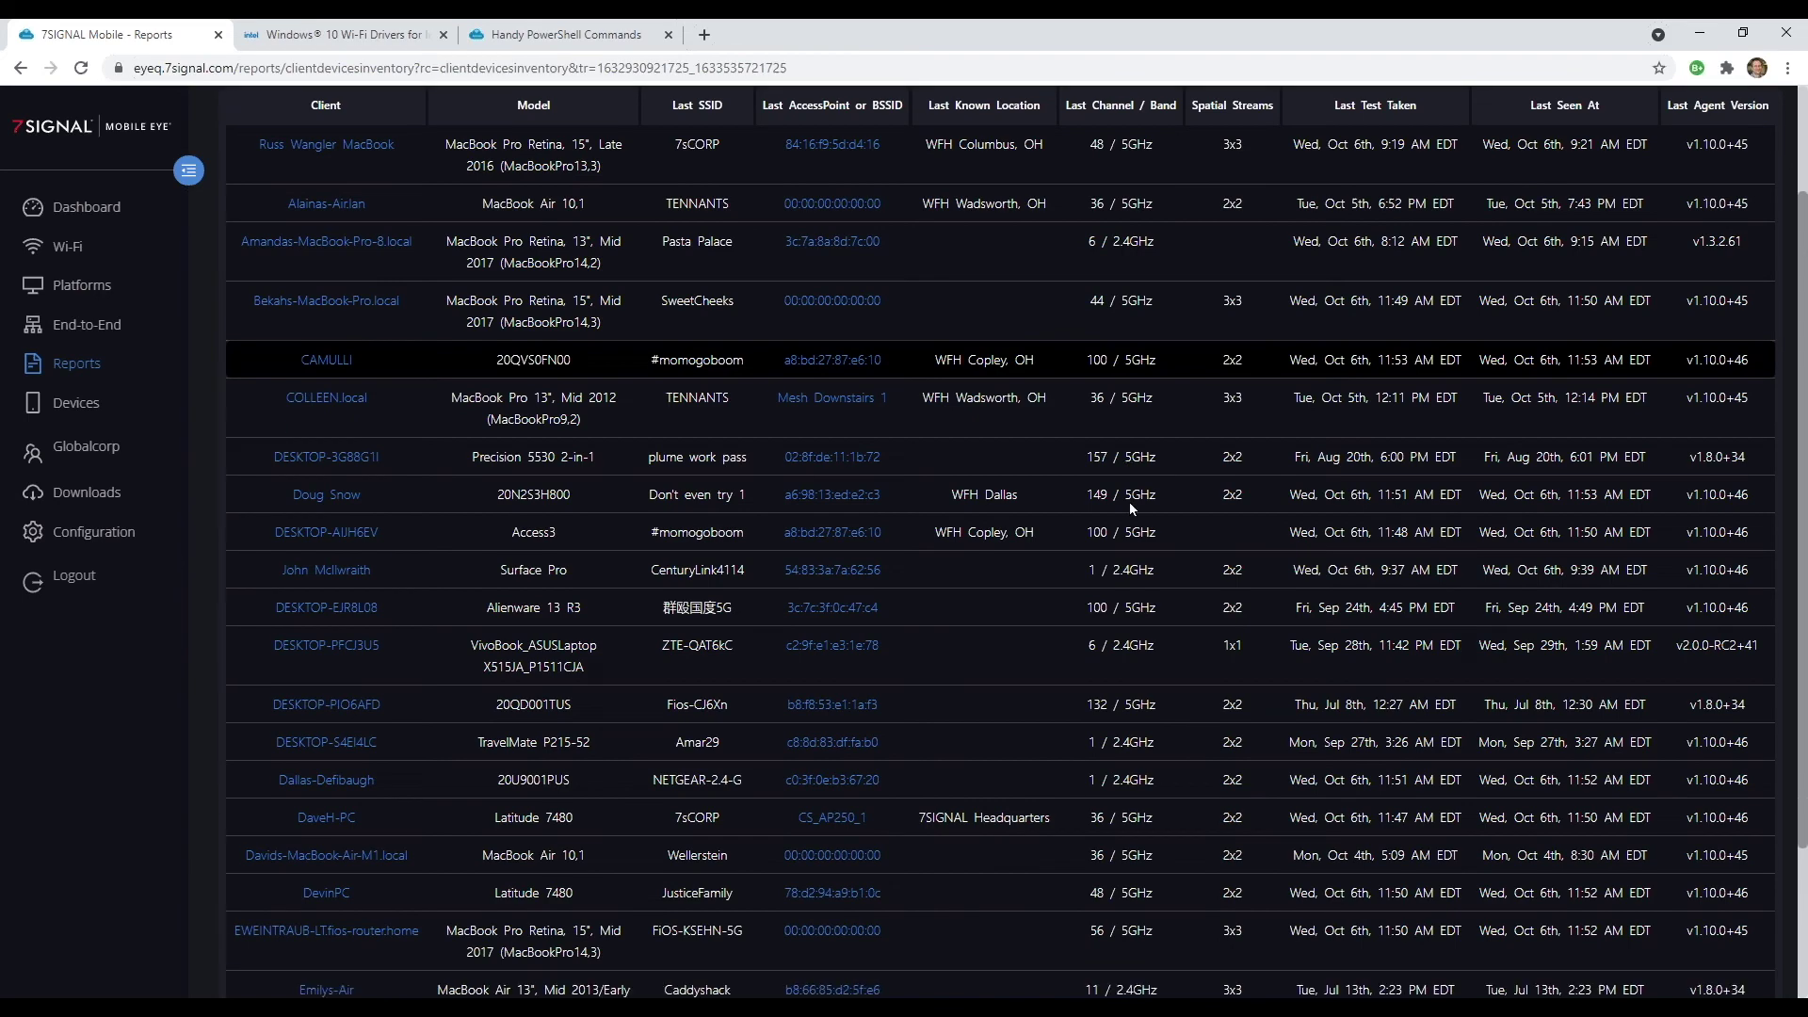
pyautogui.scroll(2, 1138, 410)
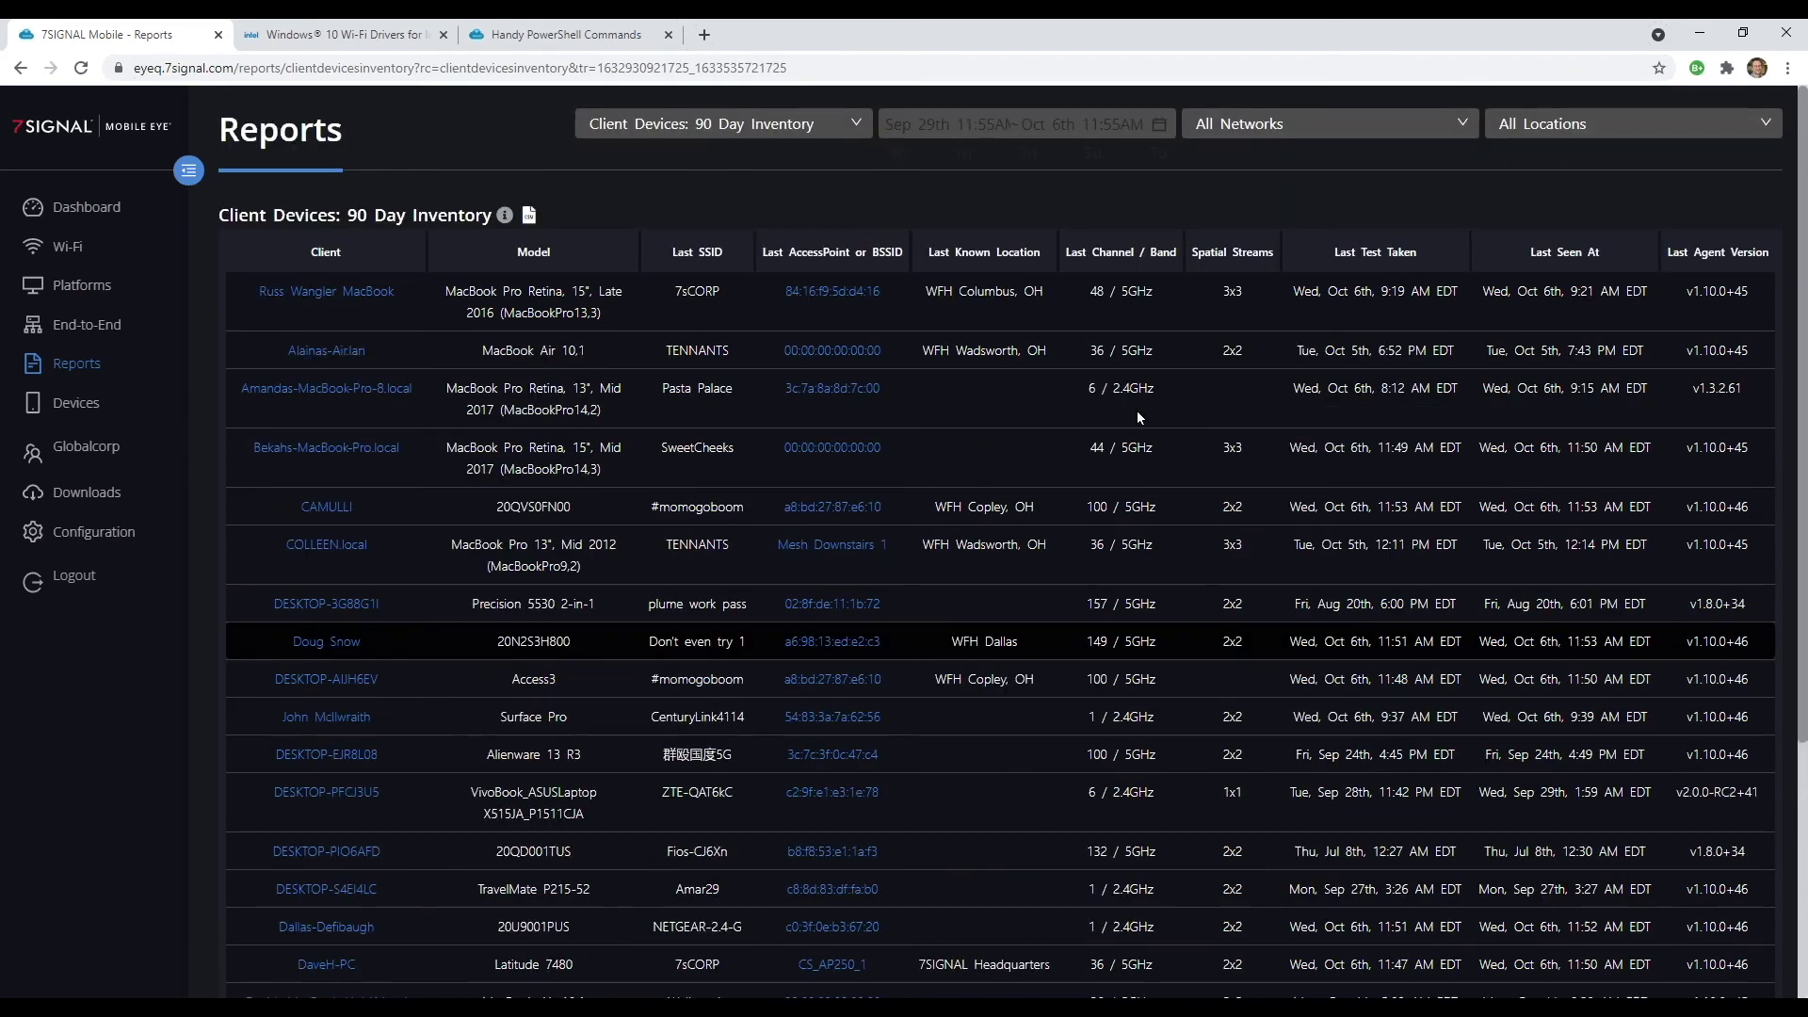
# Step: Export the 90 Day Inventory report as a CSV file and open it in Excel
pyautogui.click(528, 218)
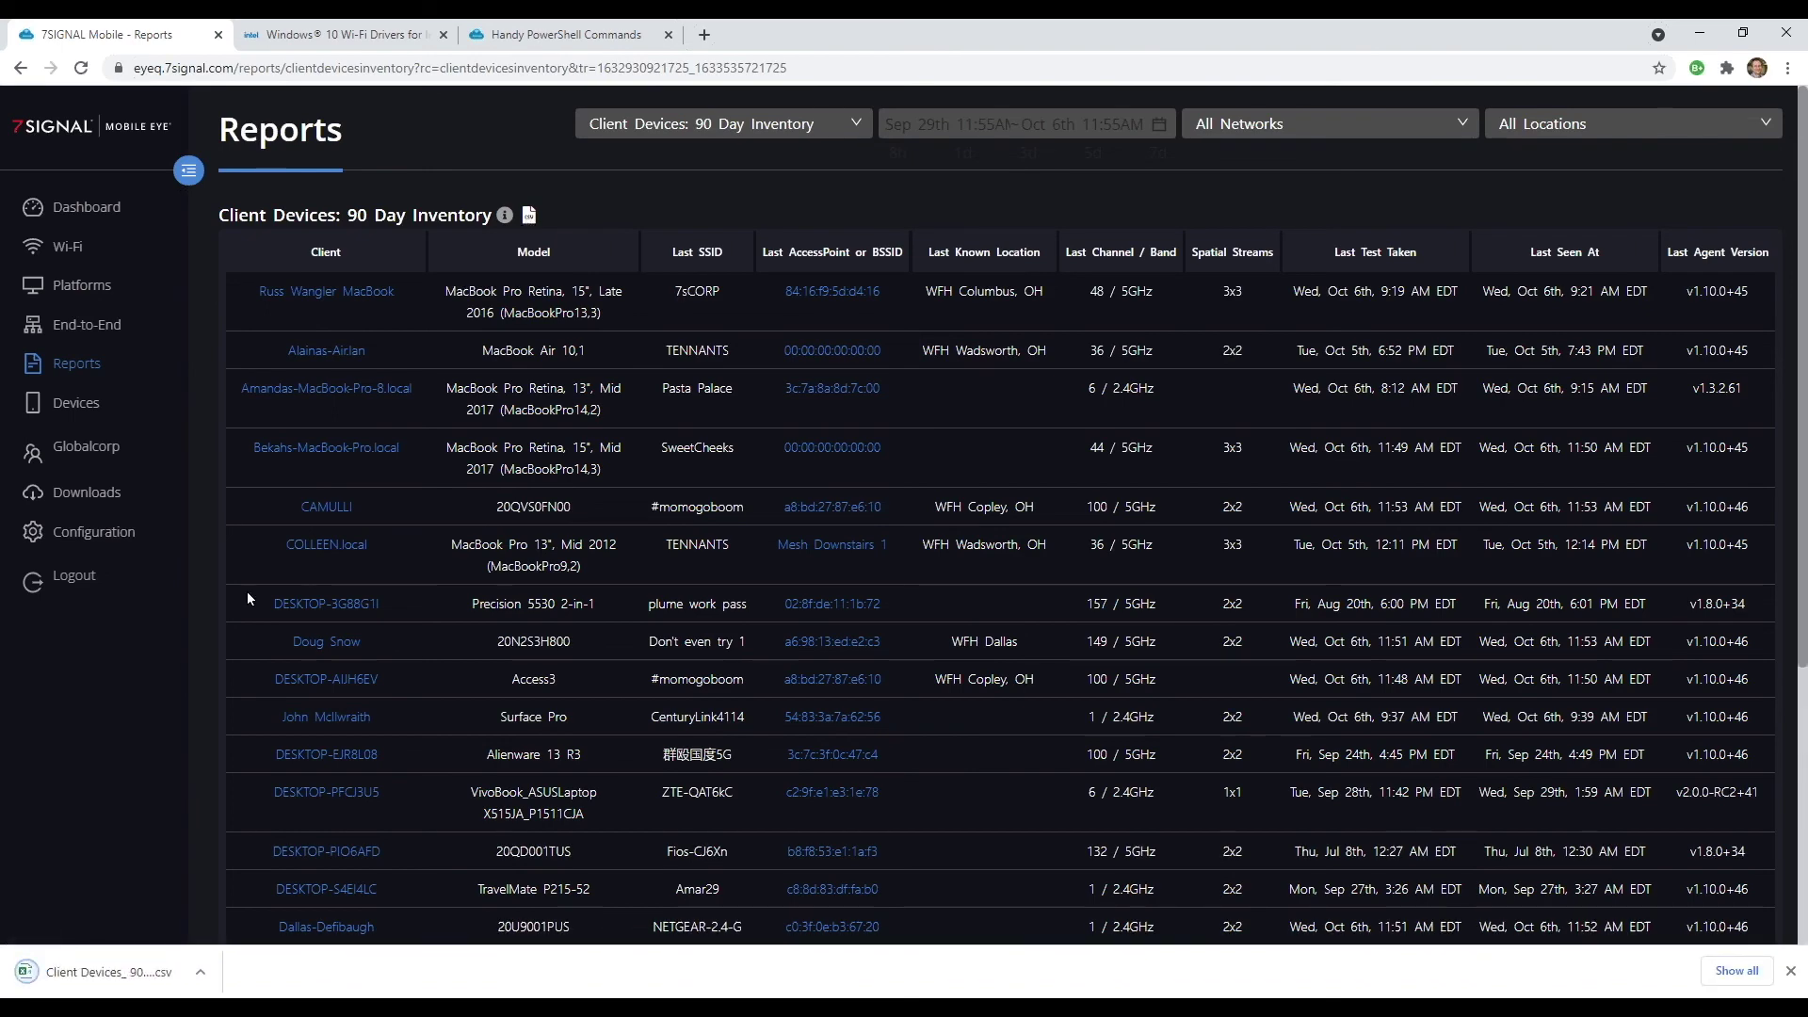
pyautogui.click(99, 974)
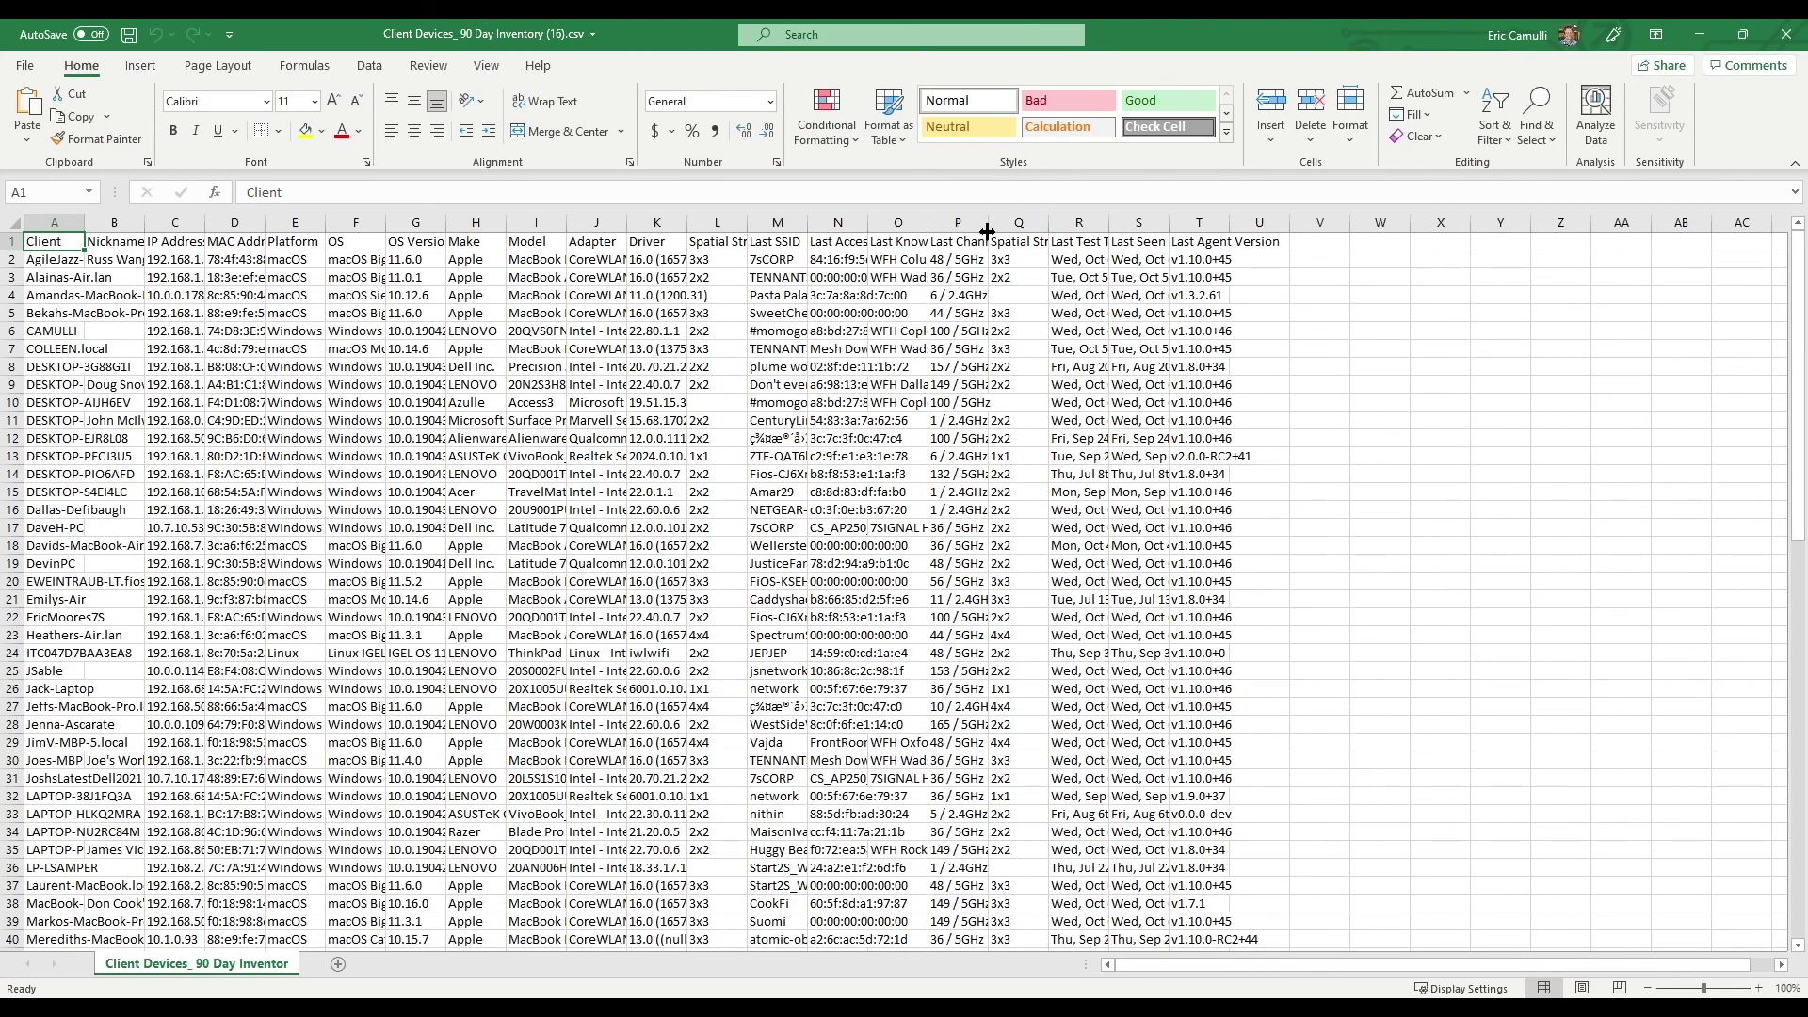
# Step: Fit the width of the Last Channel / Band column to its contents and sort the data by it from A to Z
pyautogui.doubleClick(987, 231)
pyautogui.click(980, 244)
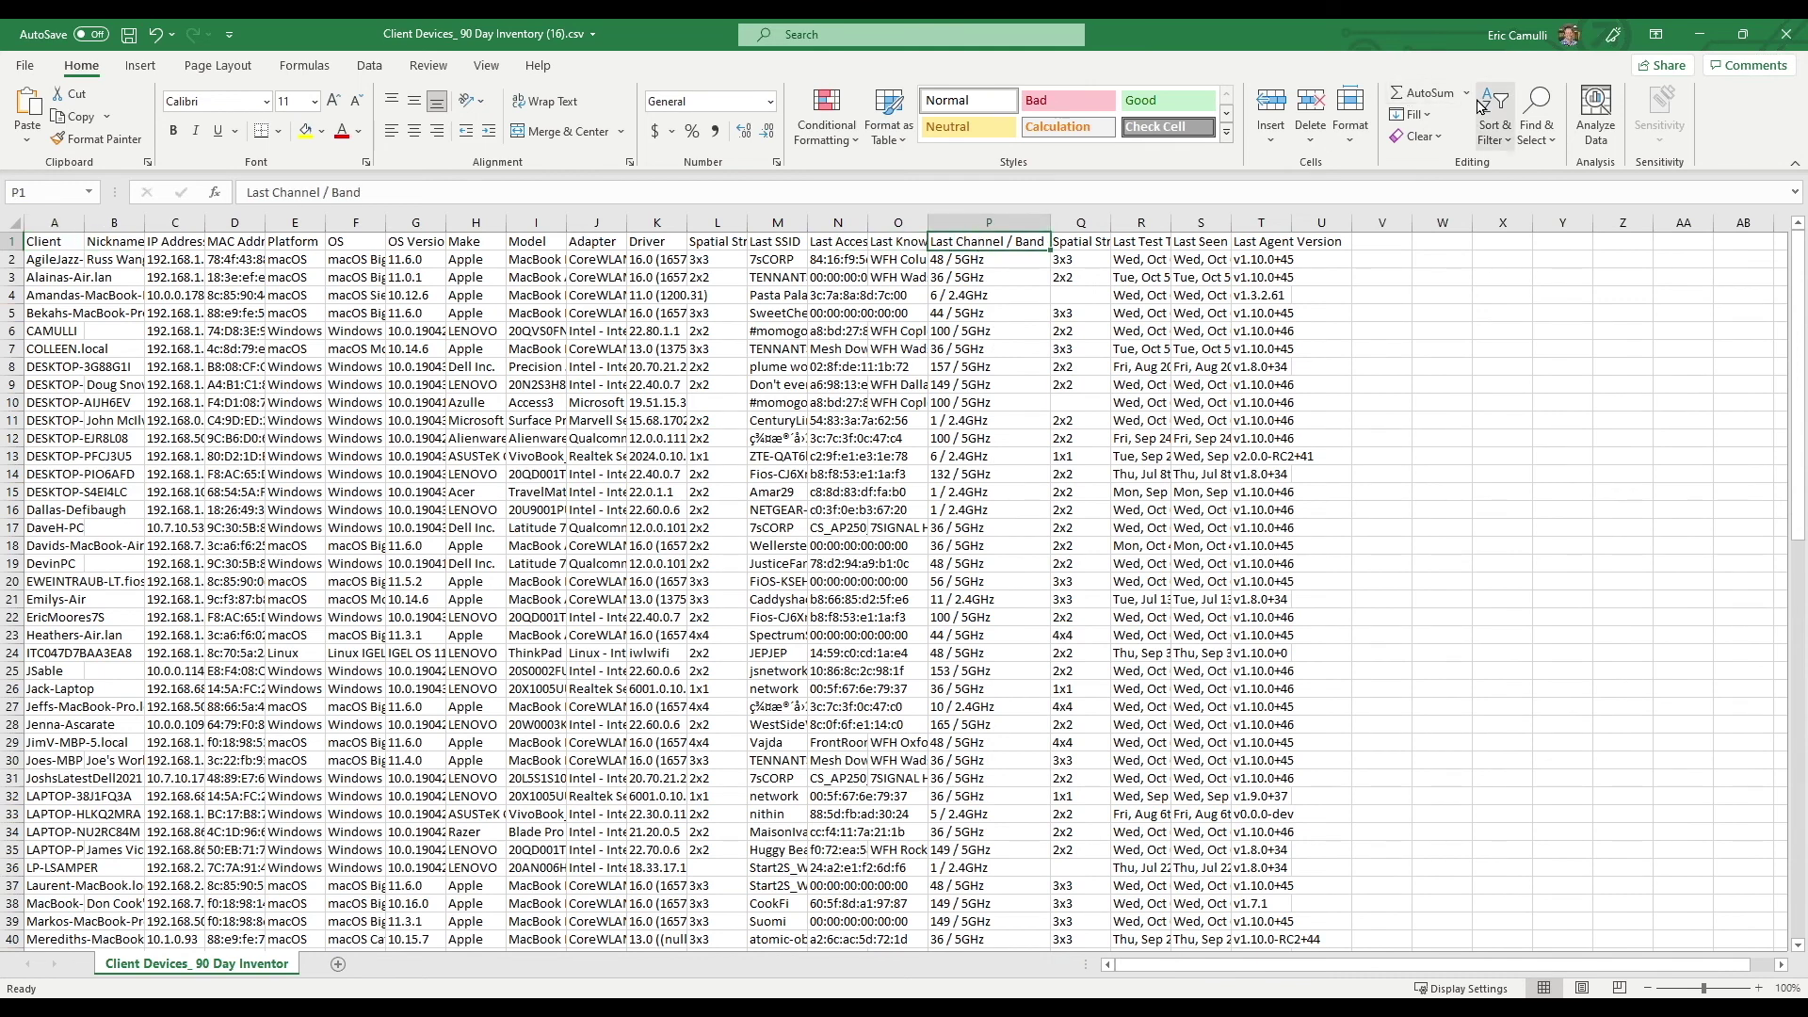
pyautogui.click(1496, 130)
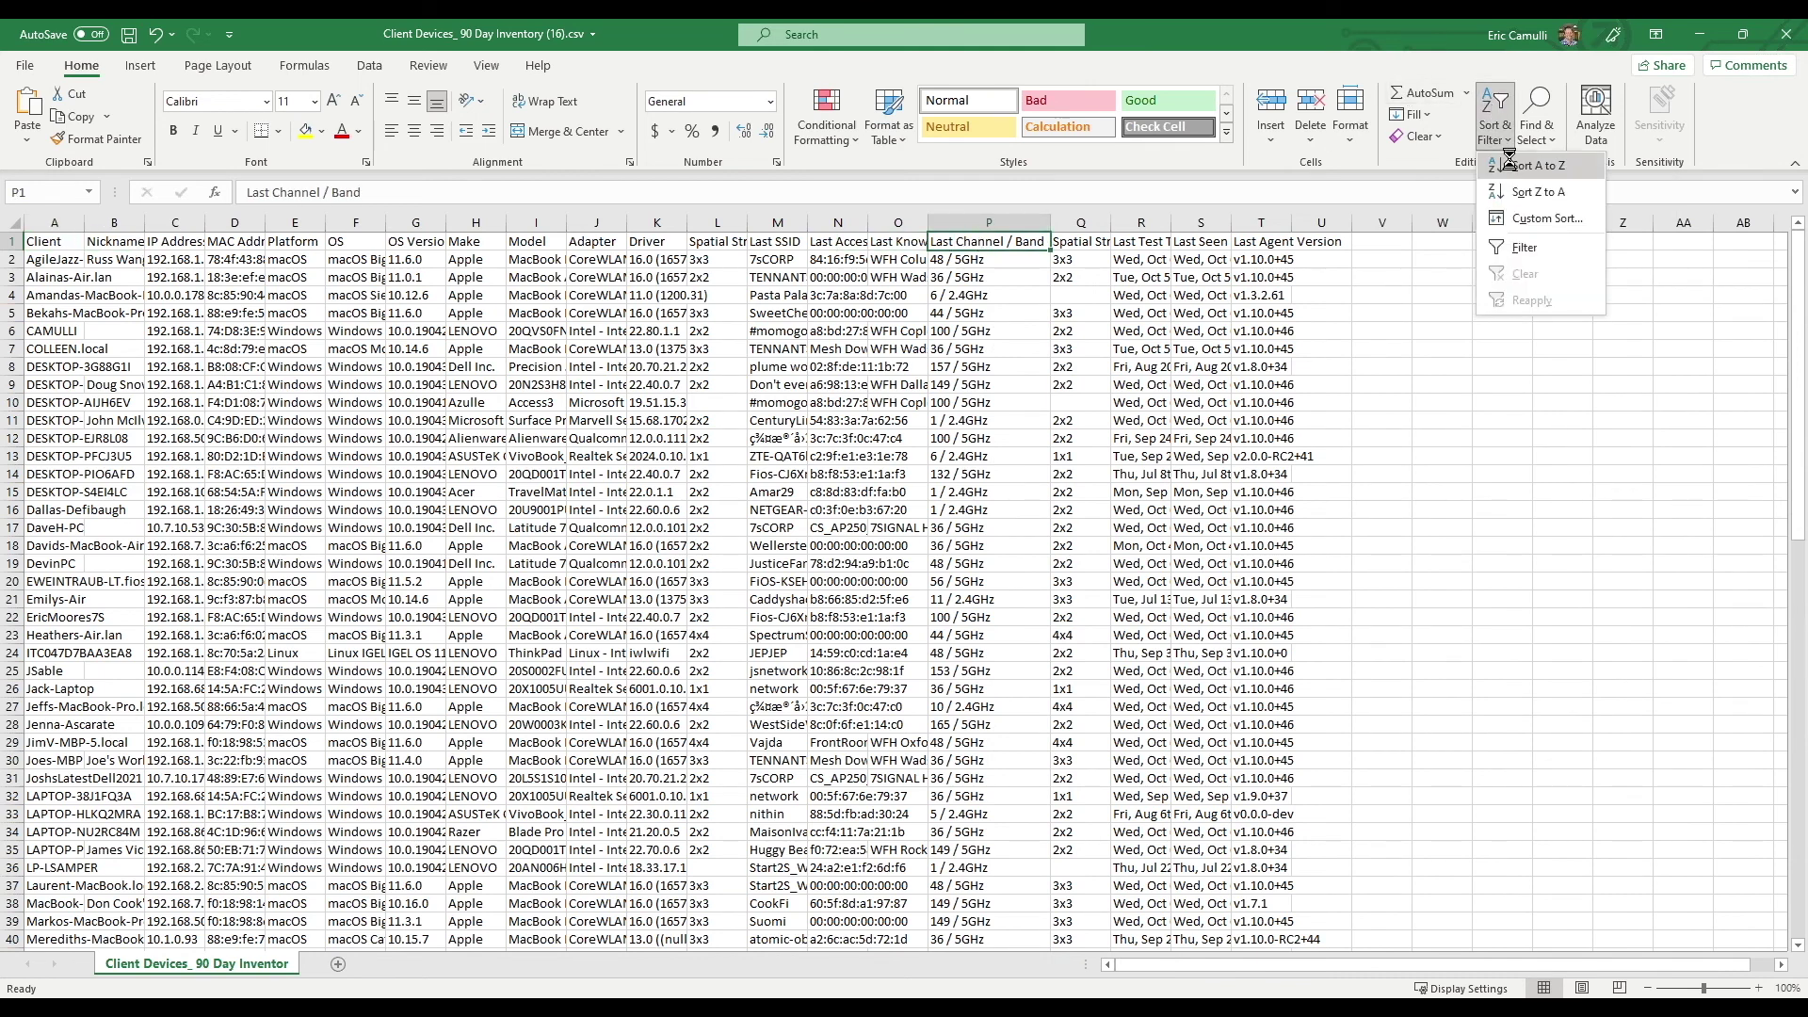
pyautogui.click(1510, 163)
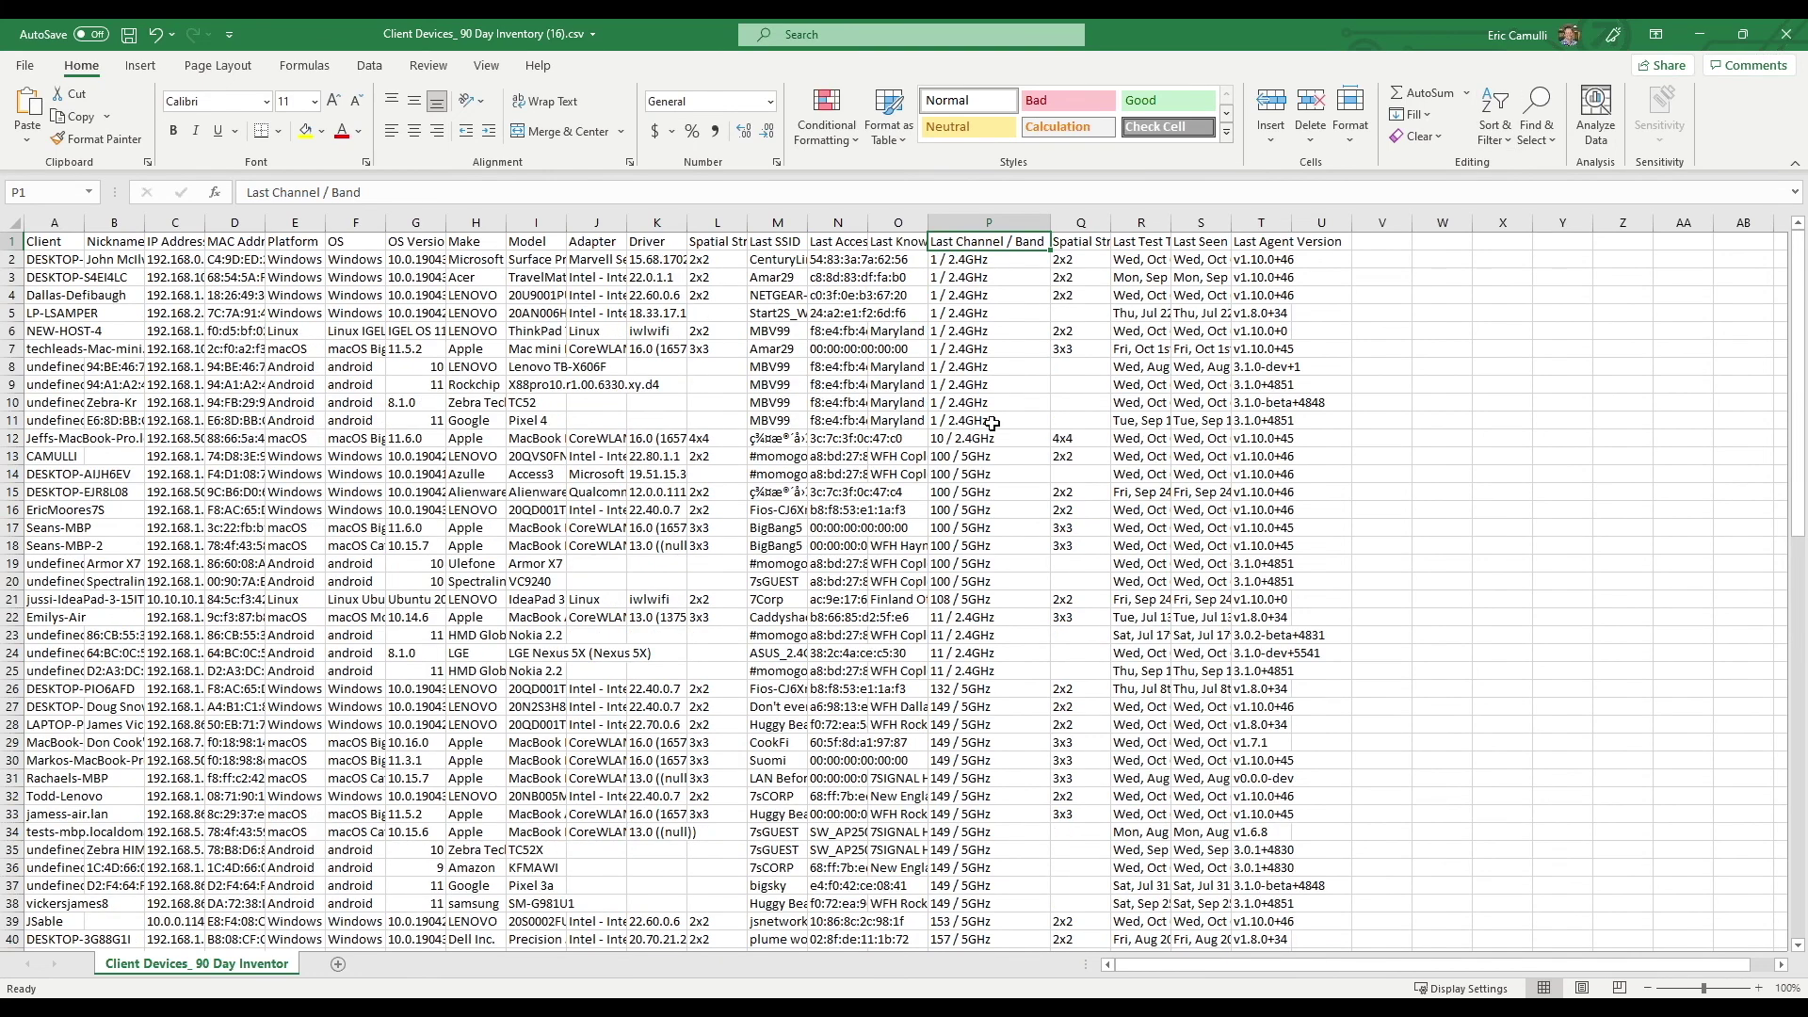
# Step: Select the whole Last Channel / Band column and examine which devices use 2.4GHz and 5GHz channels
pyautogui.scroll(-2, 991, 423)
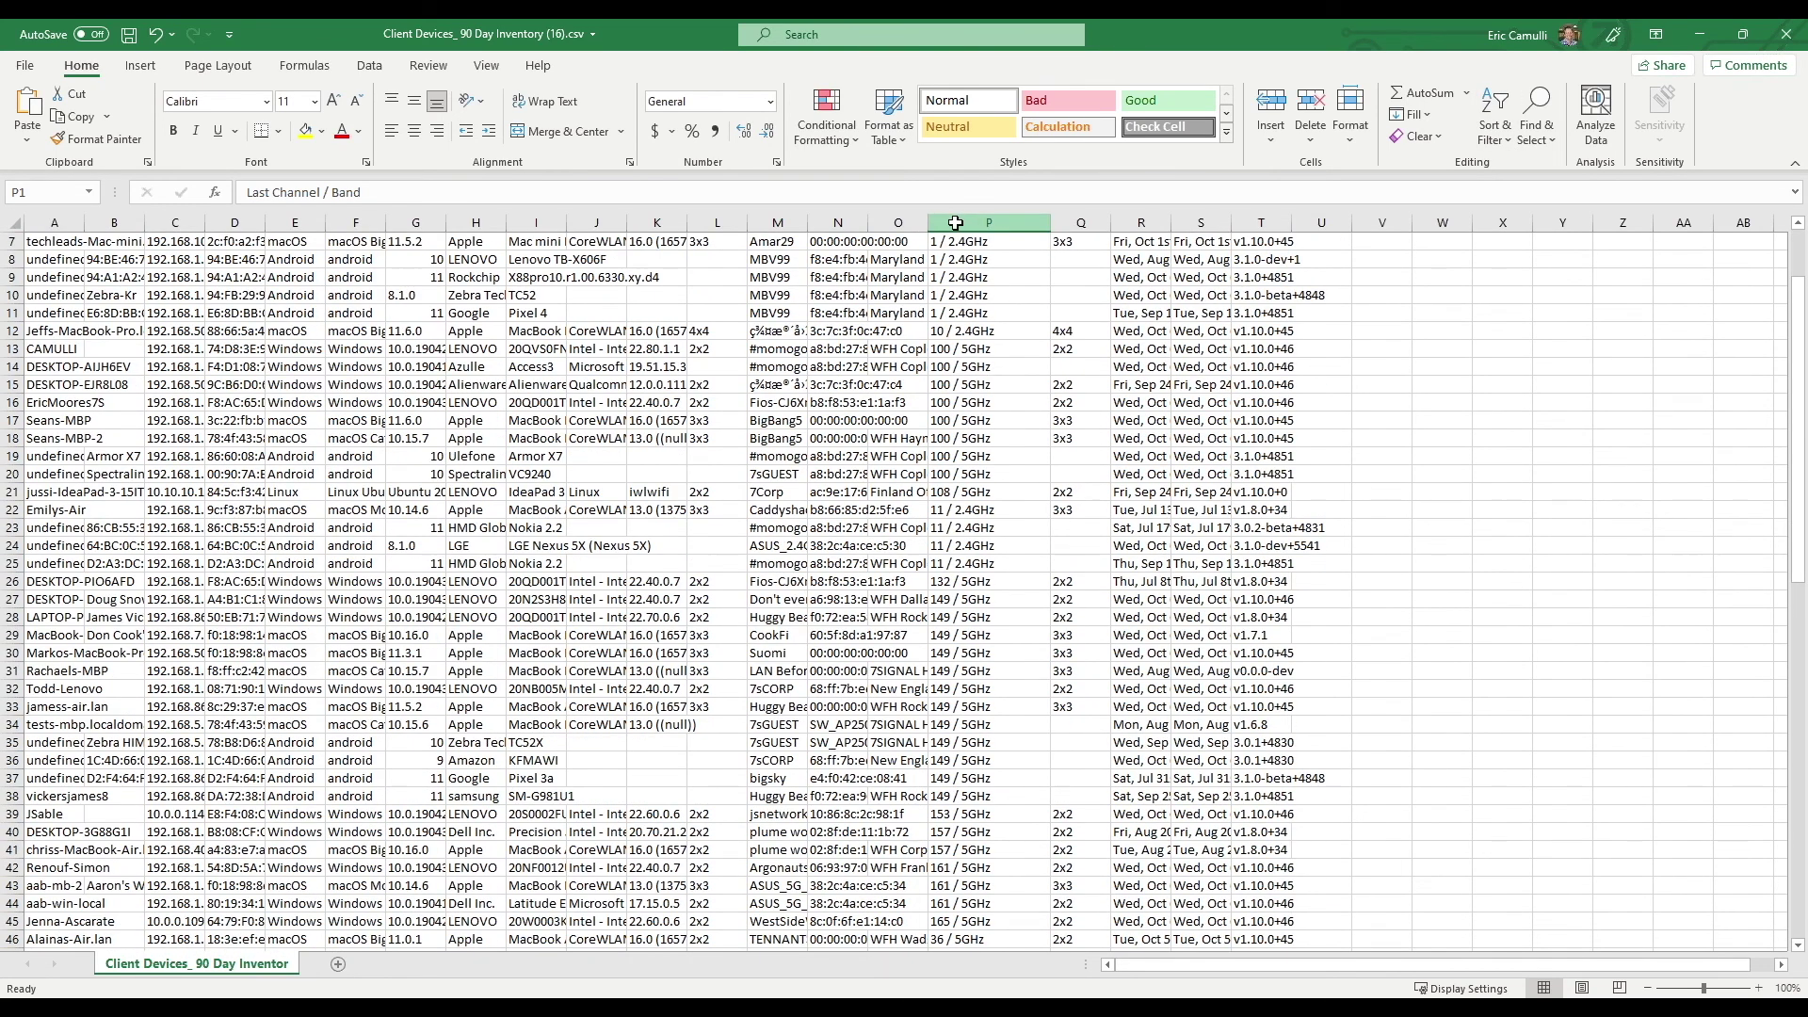
pyautogui.click(955, 223)
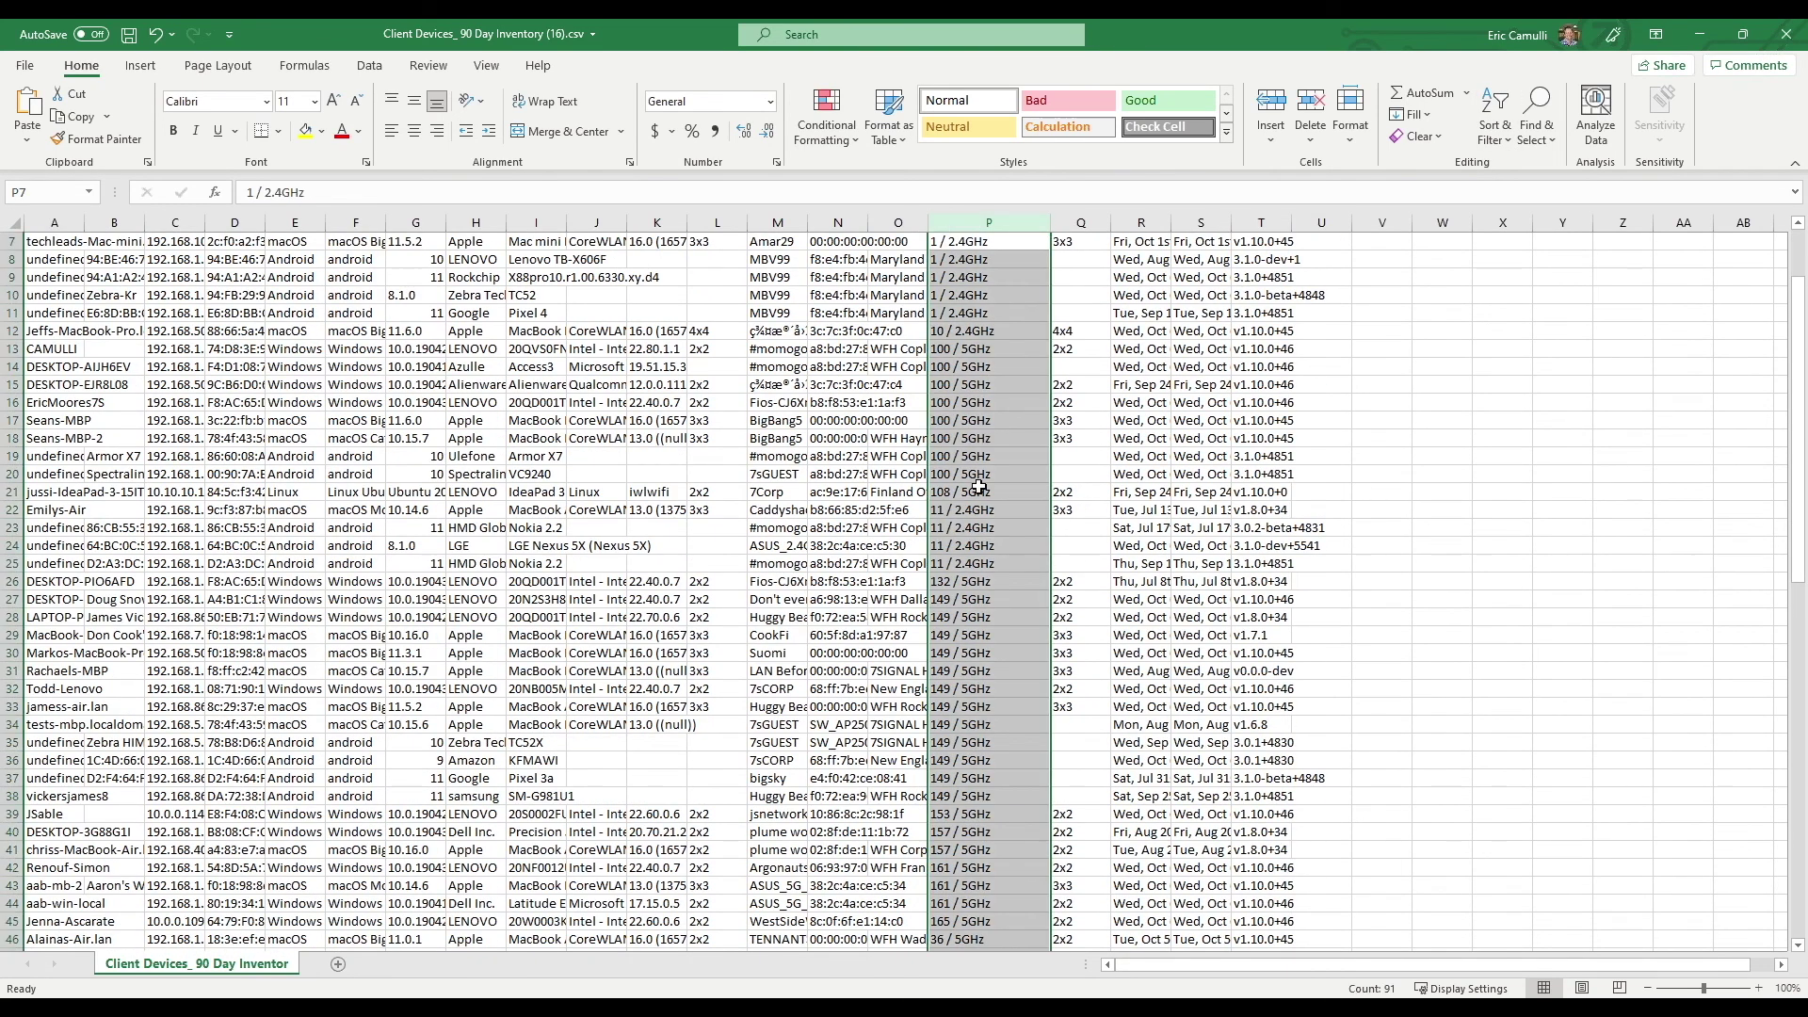
pyautogui.scroll(-2, 980, 487)
pyautogui.scroll(-6, 979, 487)
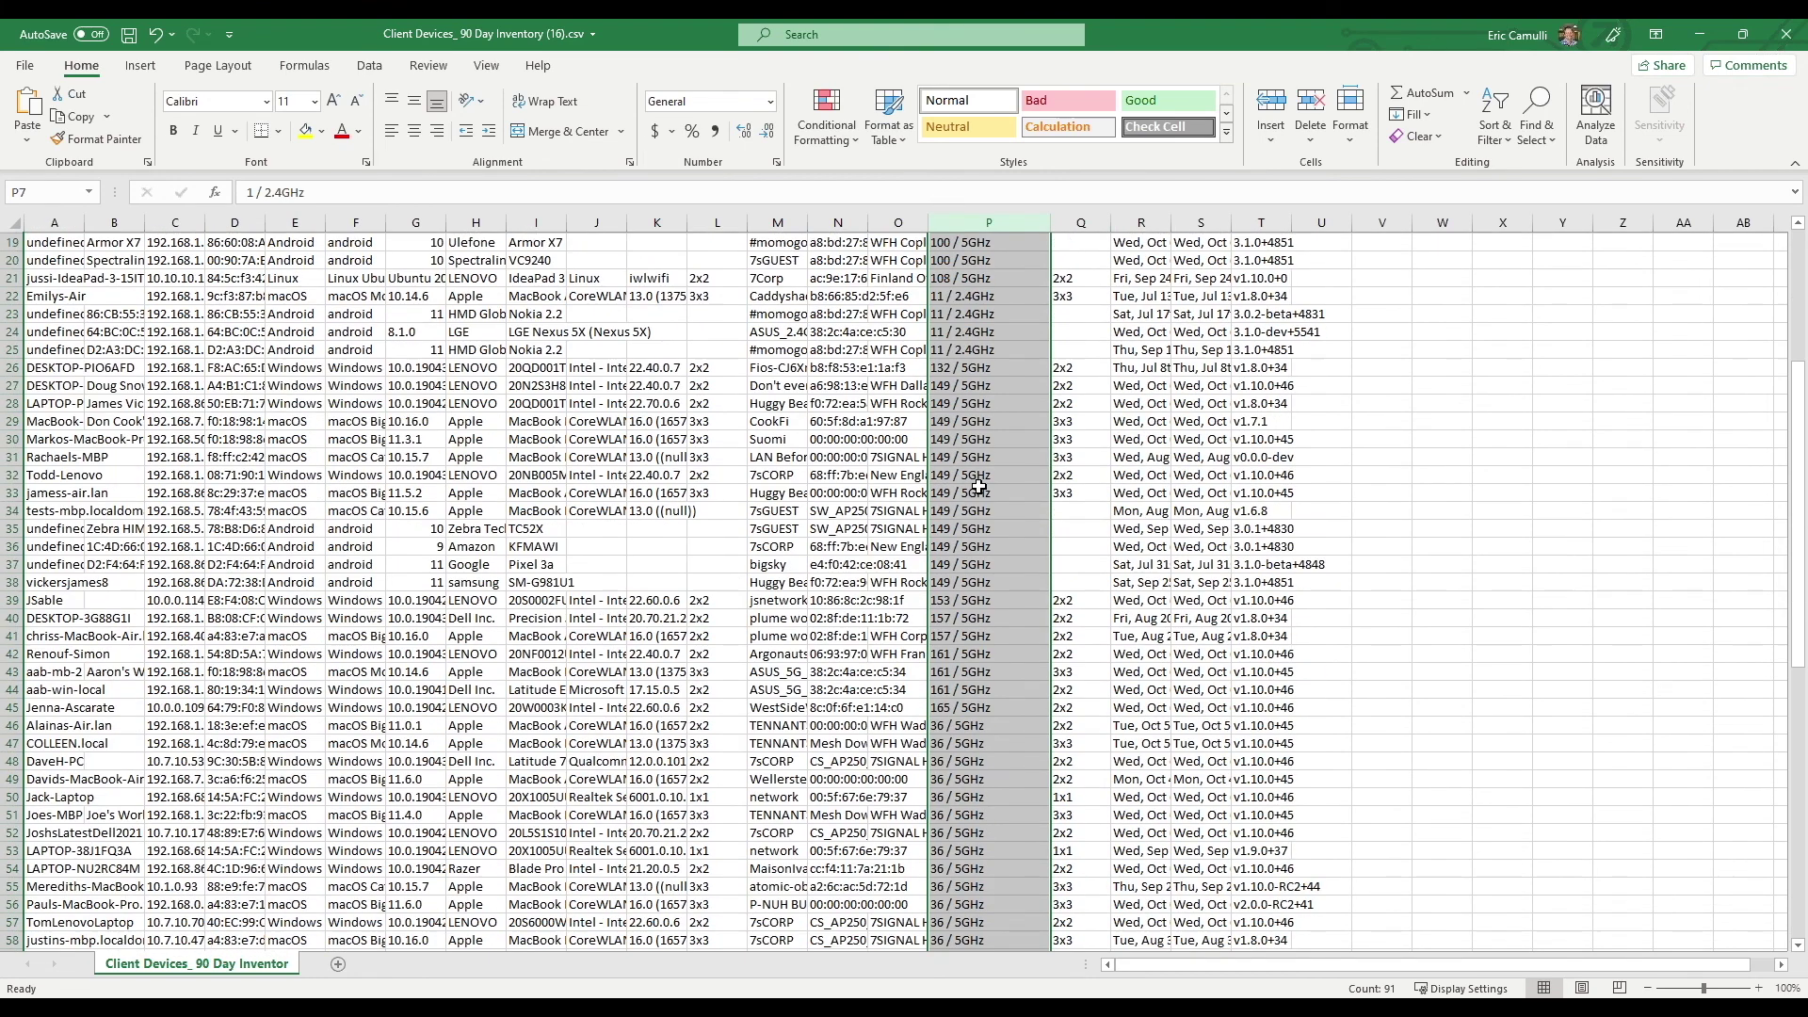
pyautogui.scroll(-1, 1026, 461)
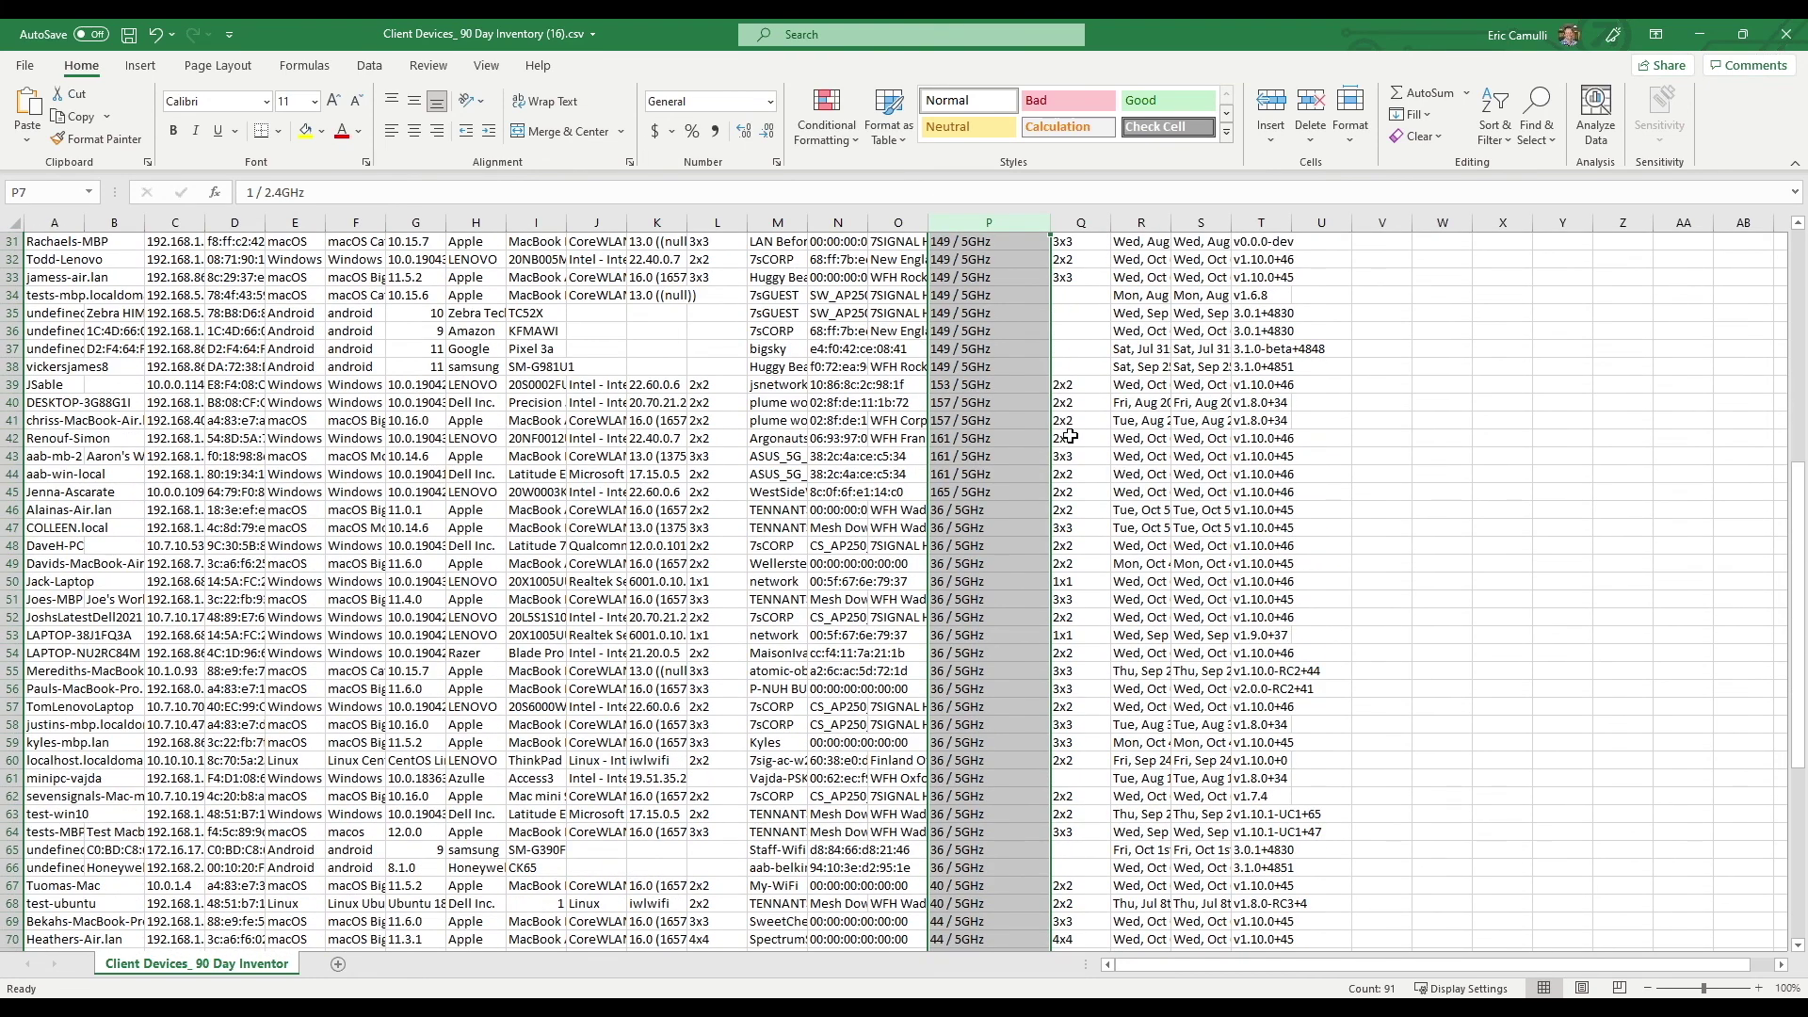